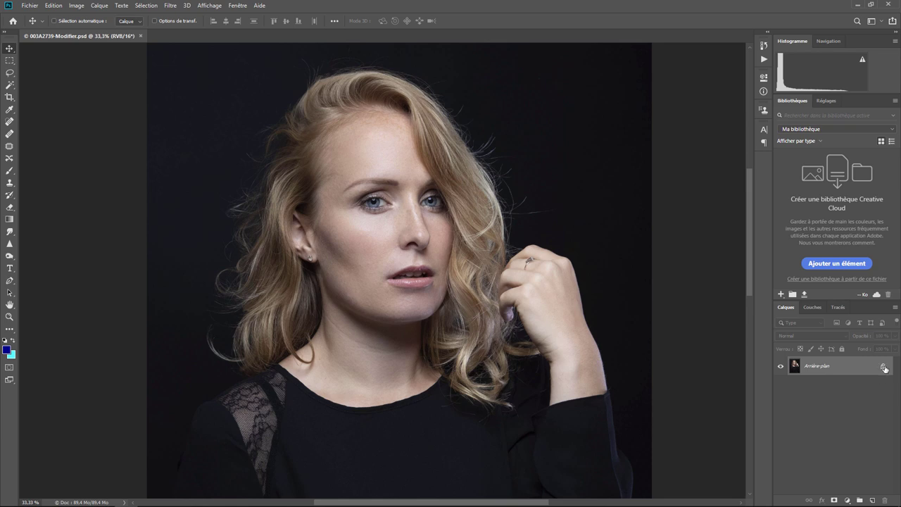
# - Unlock the Arrière-plan background so it becomes the editable layer Calque 0
pyautogui.click(884, 367)
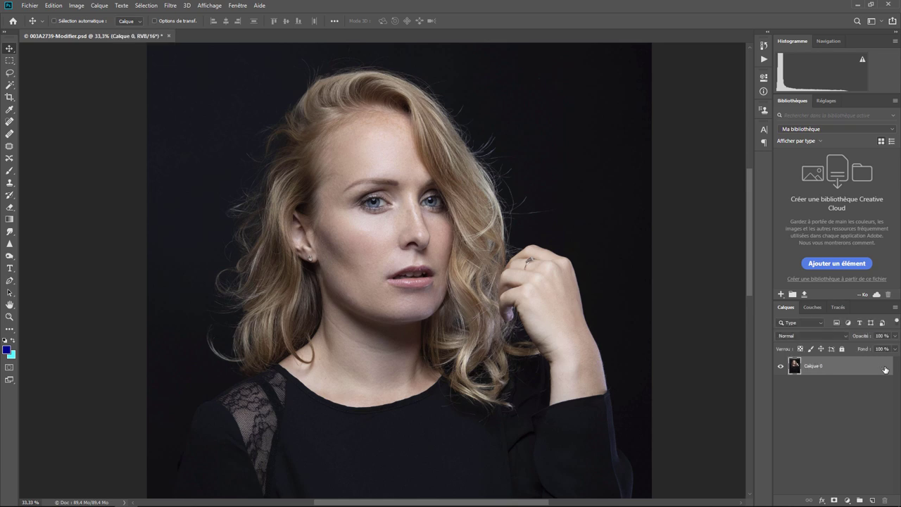
pyautogui.rightClick(844, 370)
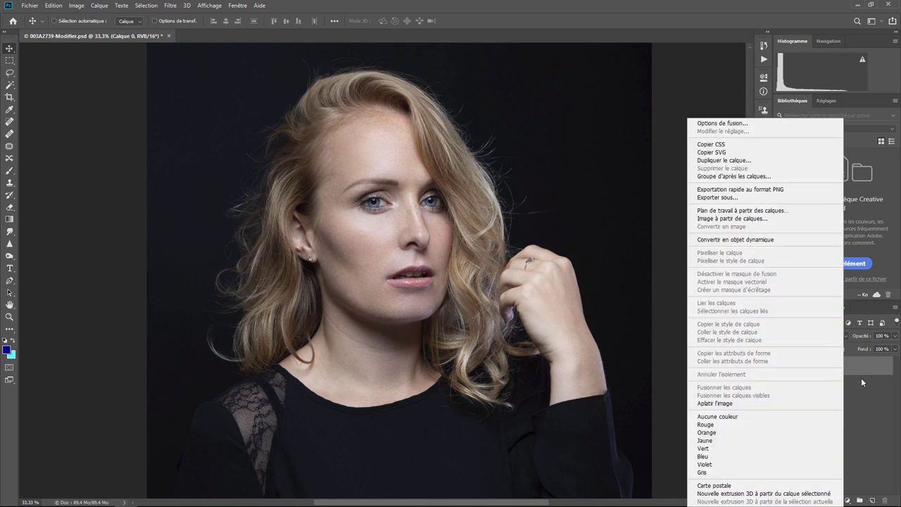
pyautogui.click(861, 378)
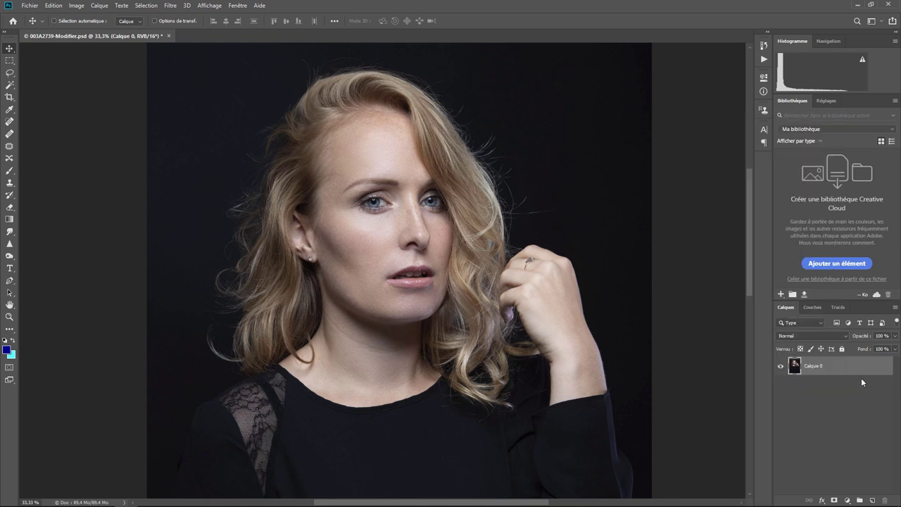
# - Lock every property of Calque 0 via Verrouiller les calques > Tout, then unlock it again
pyautogui.click(99, 6)
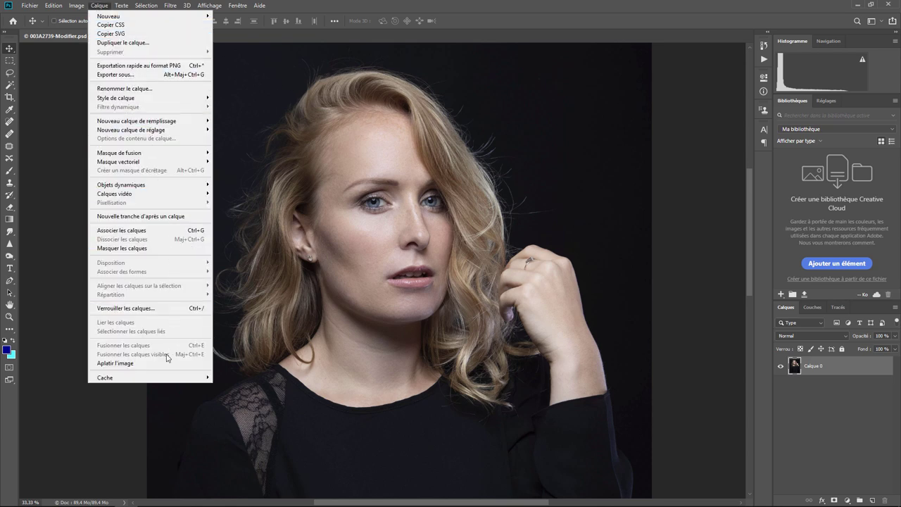
pyautogui.click(157, 310)
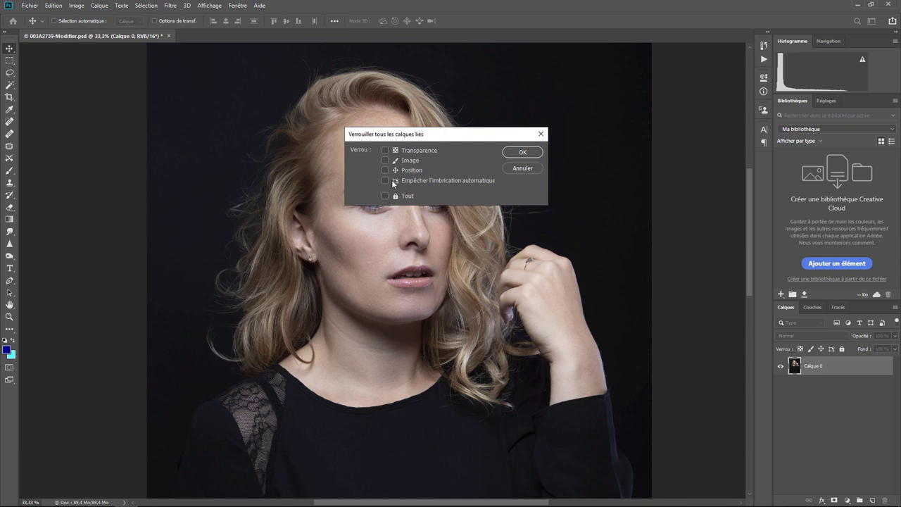
pyautogui.click(386, 197)
pyautogui.click(522, 152)
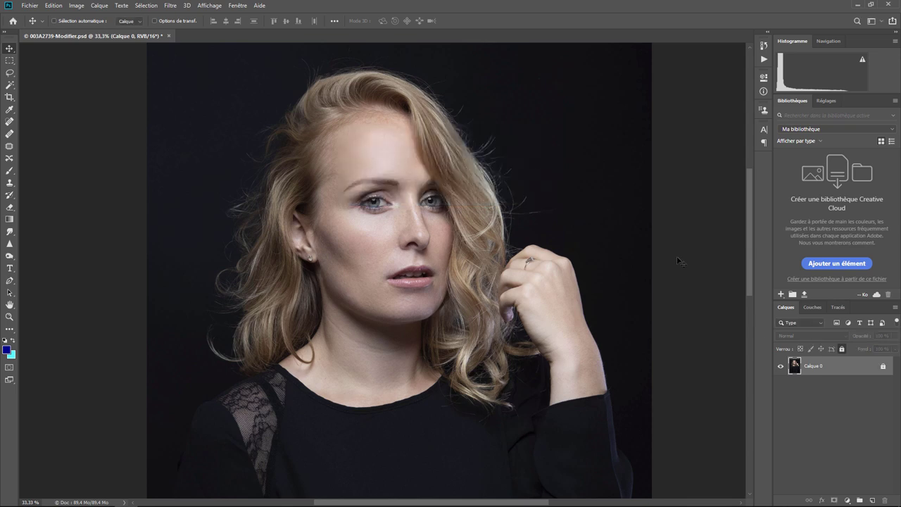
pyautogui.click(882, 364)
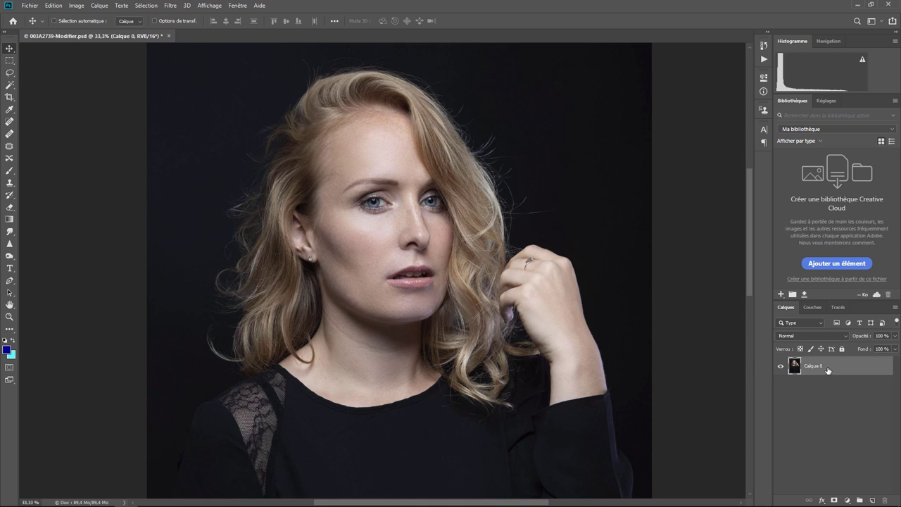
pyautogui.rightClick(827, 370)
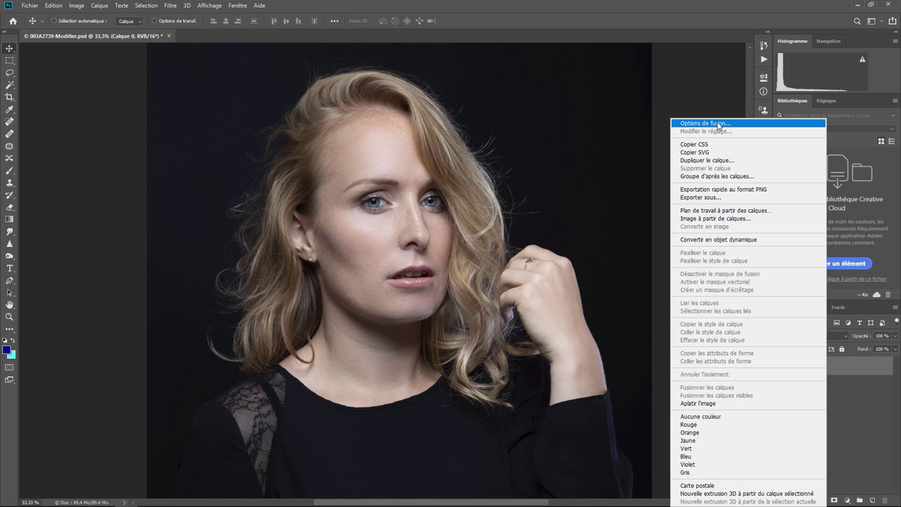
pyautogui.click(718, 164)
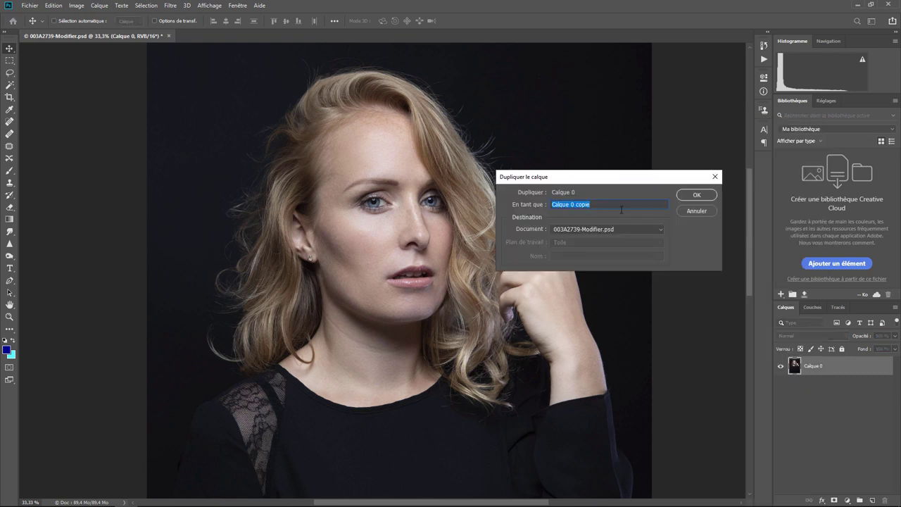
pyautogui.write('toto')
pyautogui.press('Return')
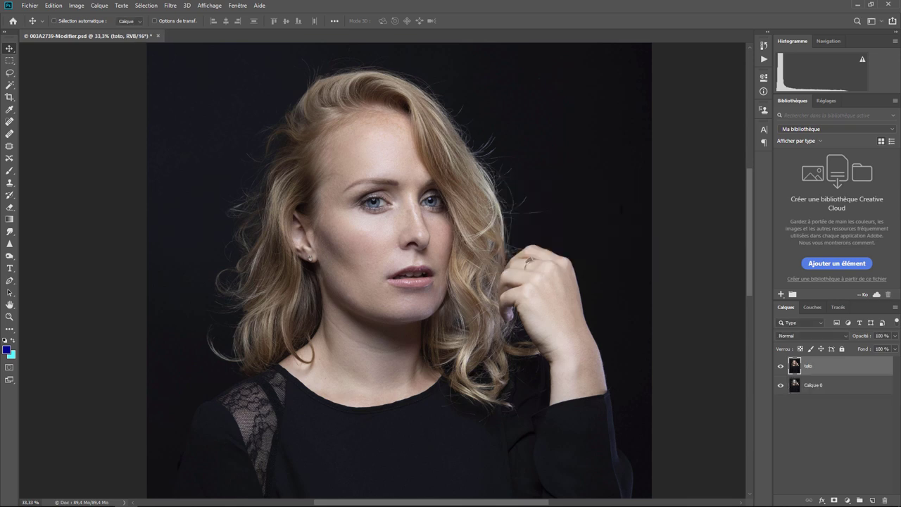
pyautogui.rightClick(809, 369)
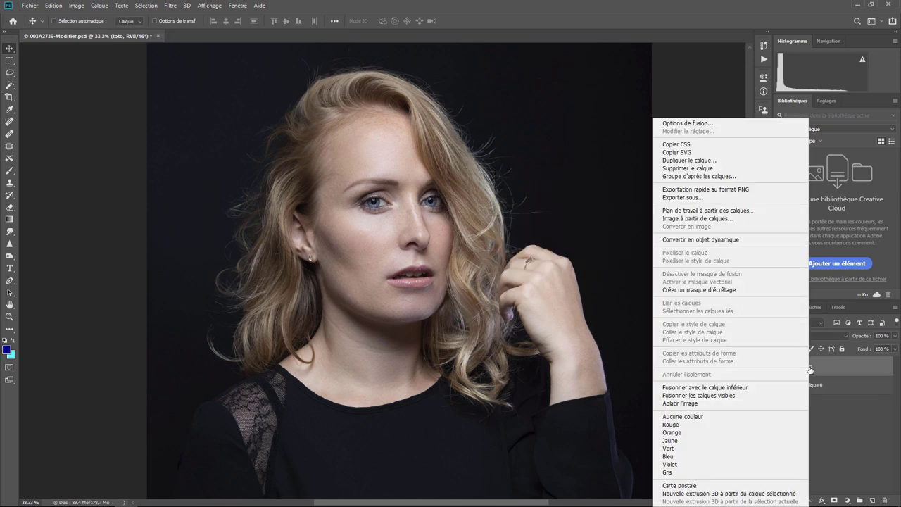
pyautogui.click(729, 168)
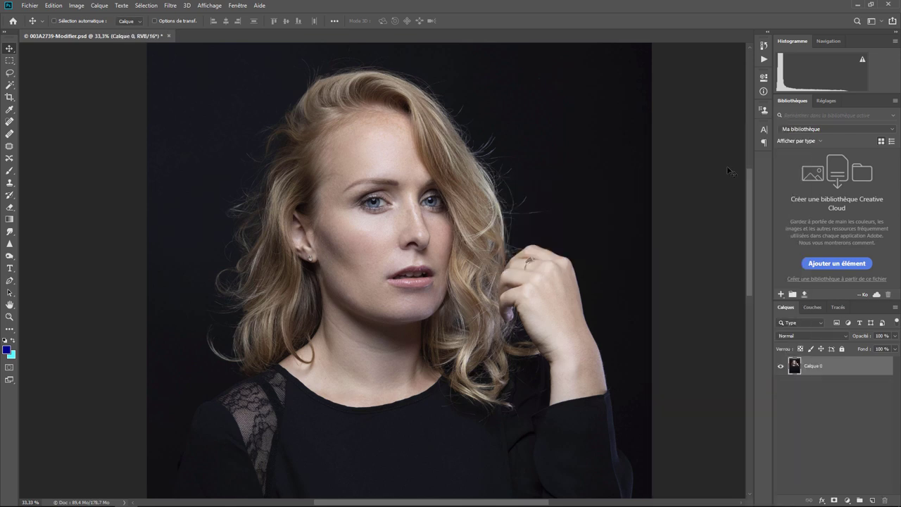
# - Duplicate Calque 0 and delete the copy, then add empty Calque 1 and Calque 2, selecting Calque 1
pyautogui.rightClick(821, 366)
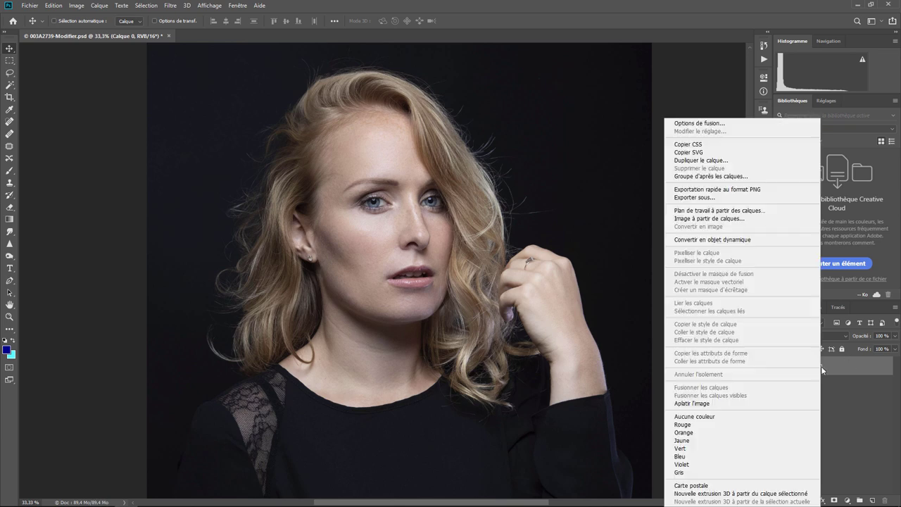
pyautogui.click(744, 161)
pyautogui.click(697, 195)
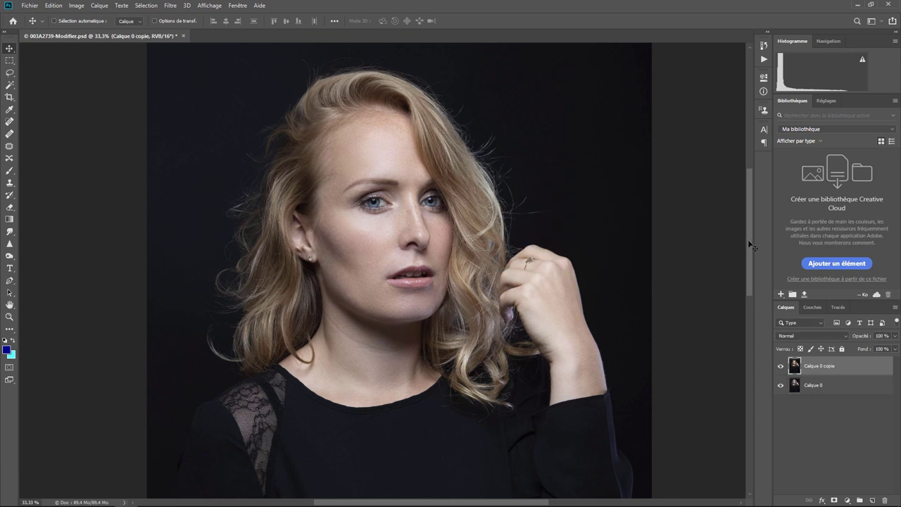
pyautogui.rightClick(819, 368)
pyautogui.click(736, 169)
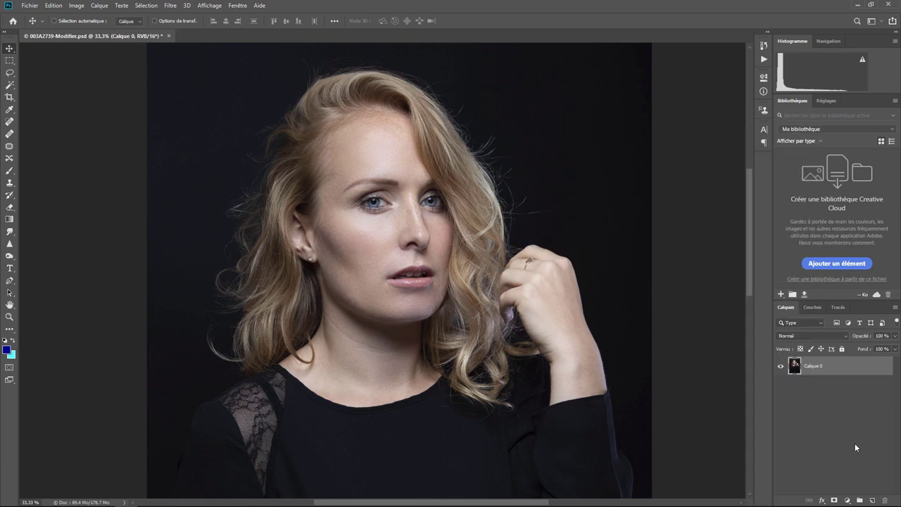
pyautogui.click(871, 500)
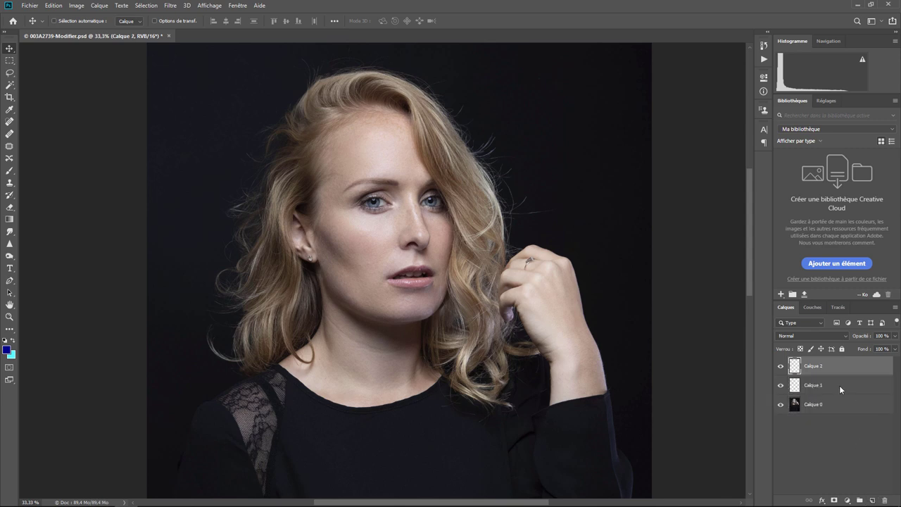
pyautogui.click(839, 388)
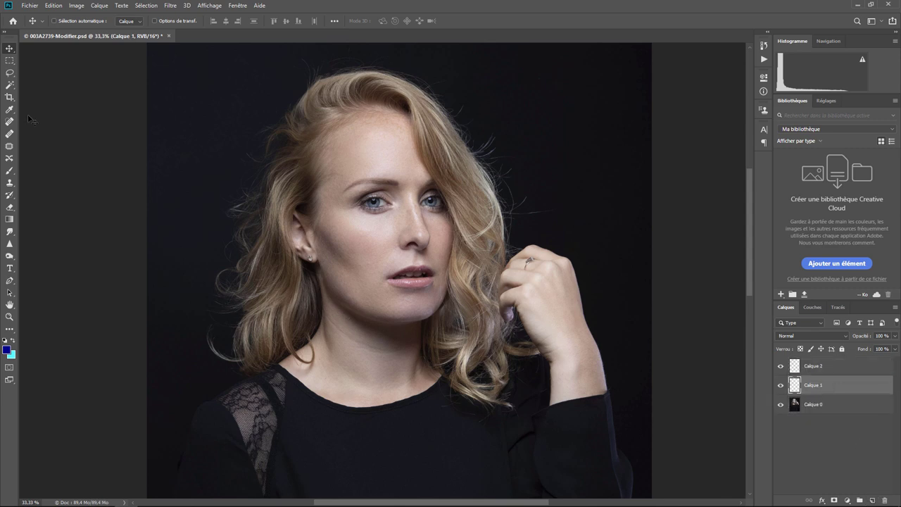
# - Fill a rectangle over the lower left shoulder on Calque 1 with the blue foreground colour
pyautogui.click(9, 61)
pyautogui.moveTo(203, 311); pyautogui.dragTo(318, 400)
pyautogui.click(53, 6)
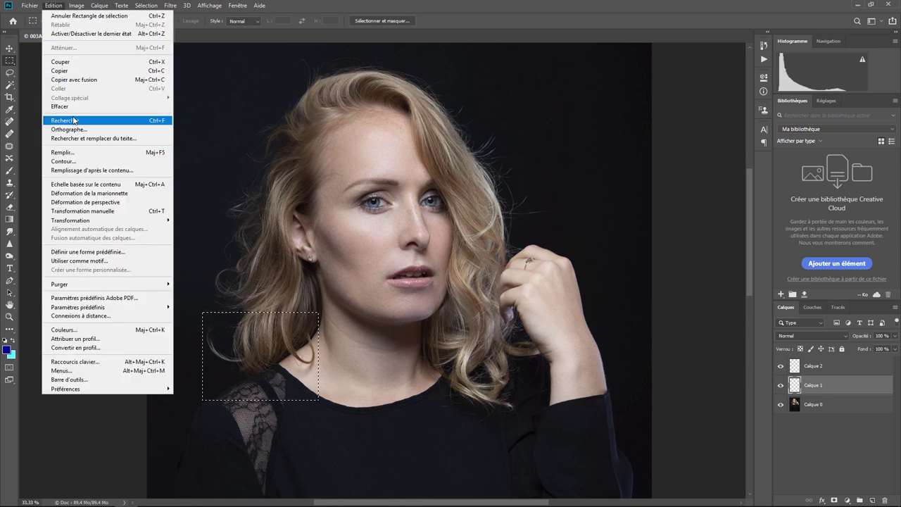
pyautogui.click(79, 153)
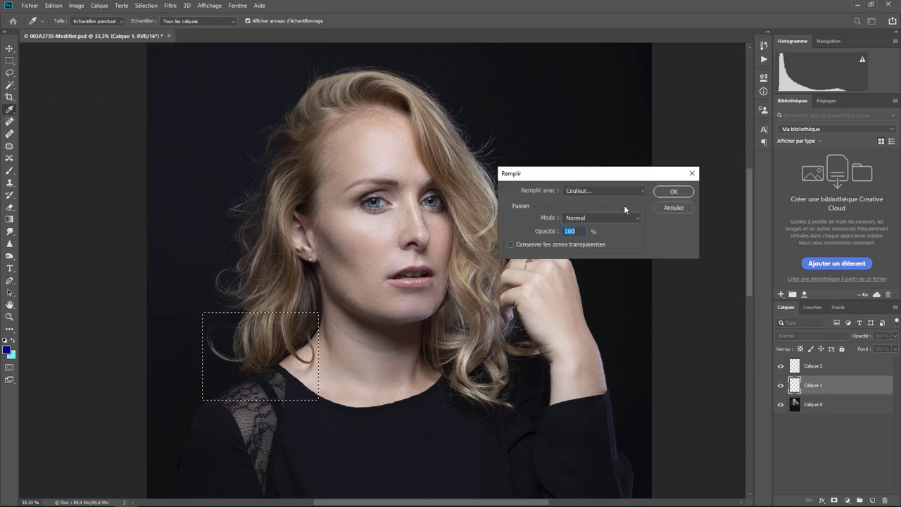
pyautogui.click(605, 191)
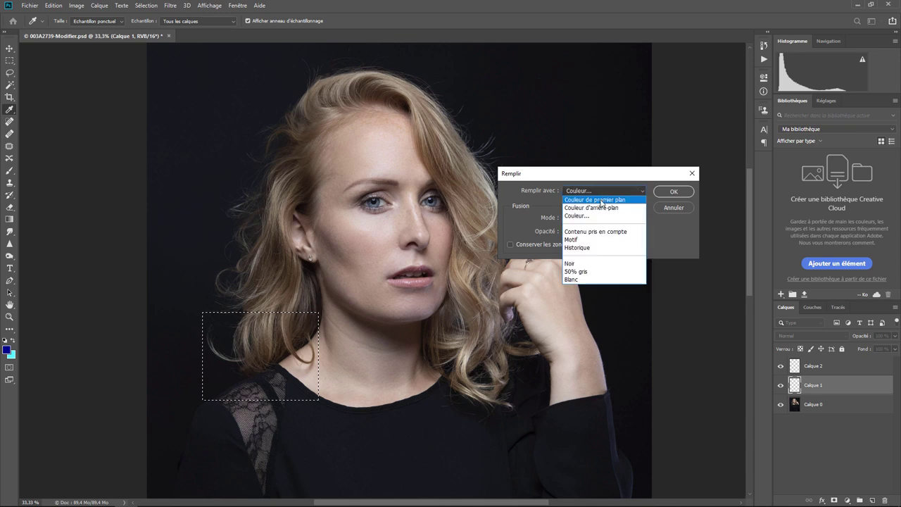
pyautogui.click(601, 200)
pyautogui.click(673, 191)
# - On Calque 2, fill a rectangle over the raised hand with custom yellow ffd200
pyautogui.click(828, 368)
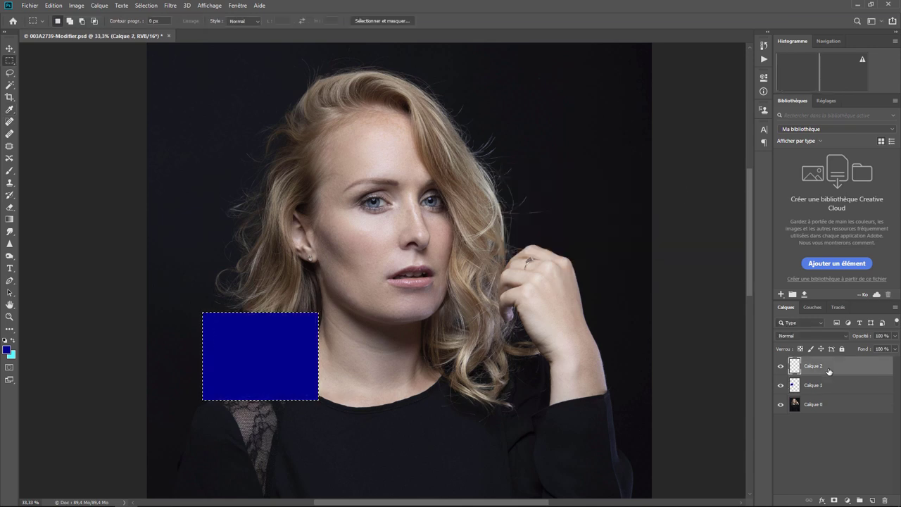
pyautogui.moveTo(441, 256); pyautogui.dragTo(571, 346)
pyautogui.click(53, 6)
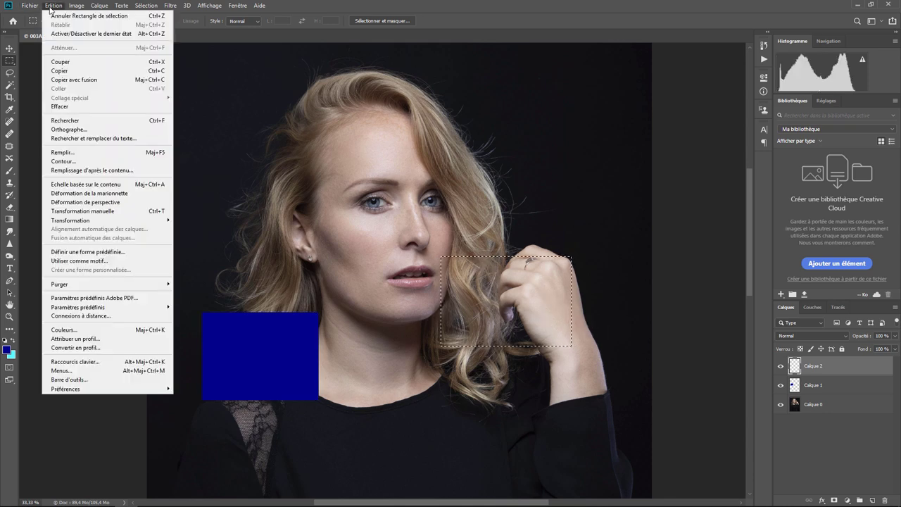
pyautogui.click(76, 153)
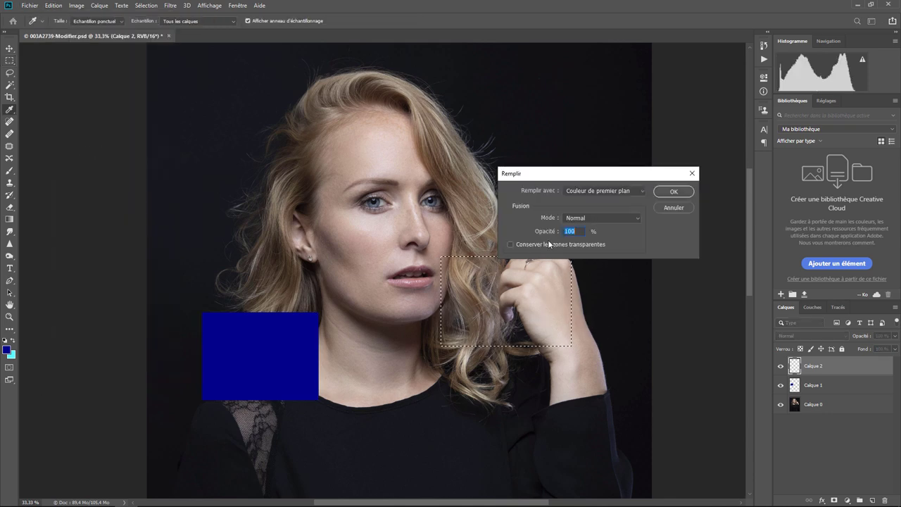
pyautogui.click(604, 191)
pyautogui.click(591, 212)
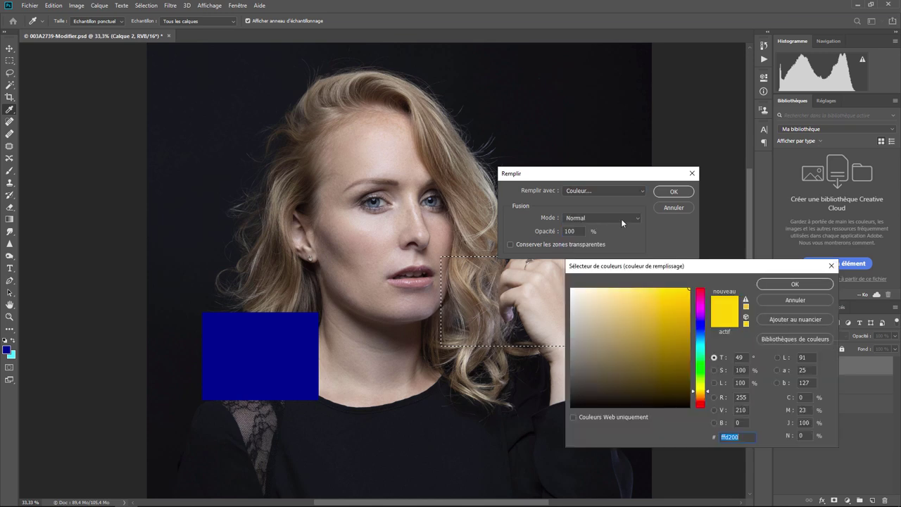
pyautogui.click(795, 284)
pyautogui.click(677, 191)
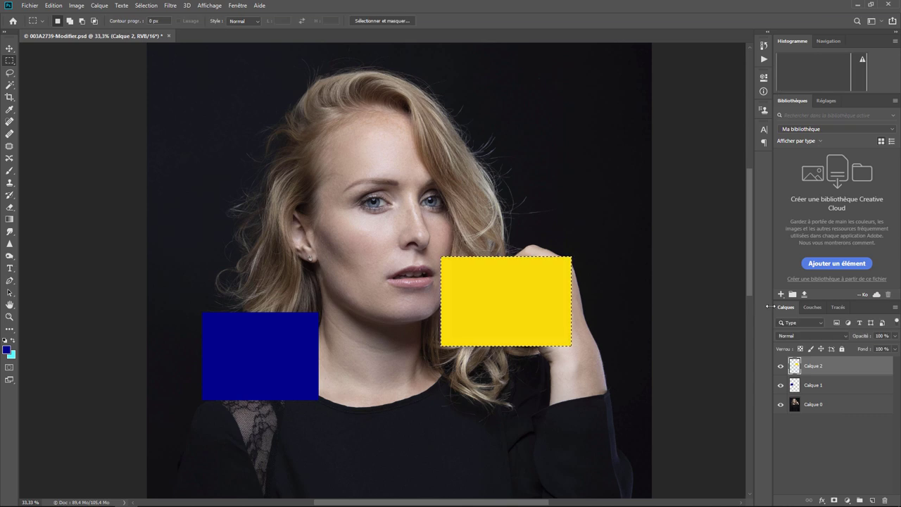
# - Group Calque 1 and Calque 2 into a new group, Groupe 1
pyautogui.rightClick(817, 368)
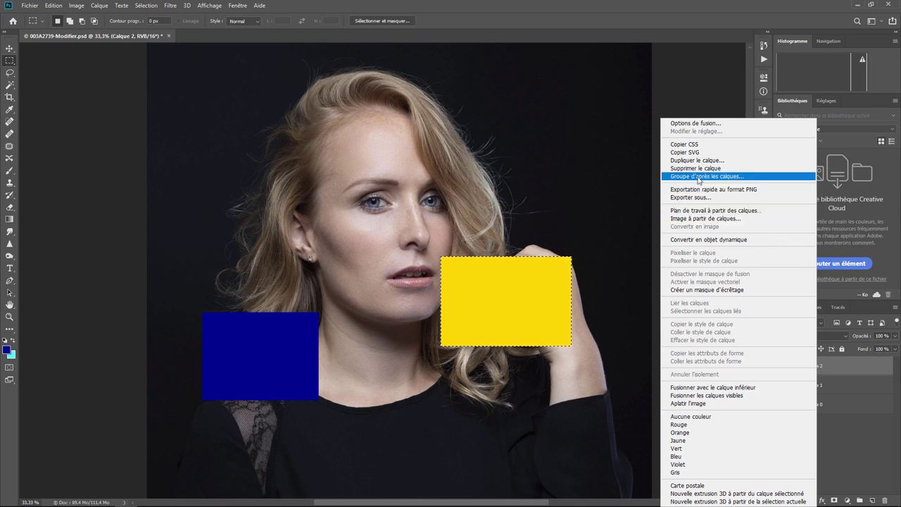
pyautogui.click(839, 417)
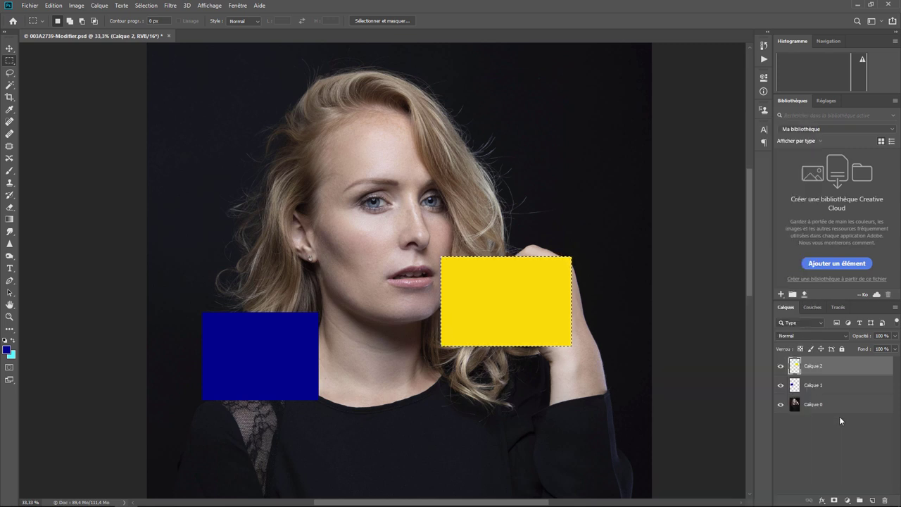
pyautogui.keyDown('shift'); pyautogui.click(819, 389); pyautogui.keyUp('shift')
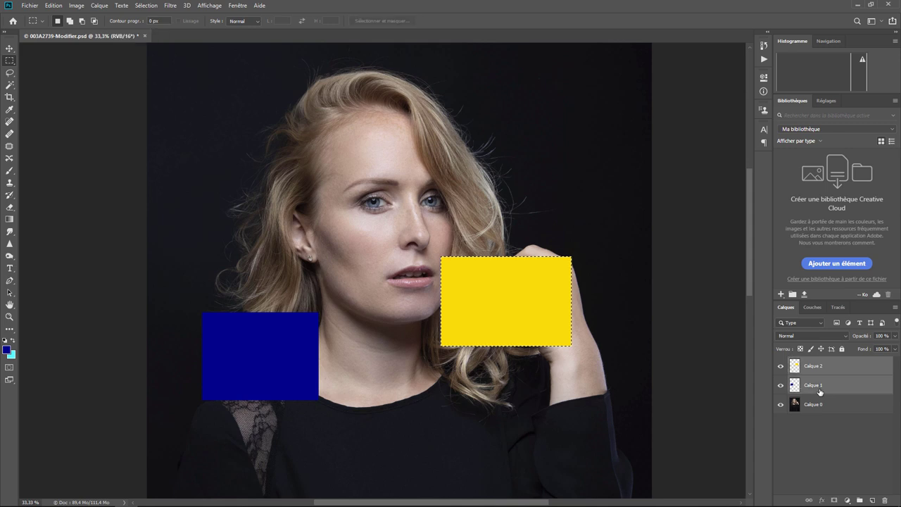
pyautogui.rightClick(820, 389)
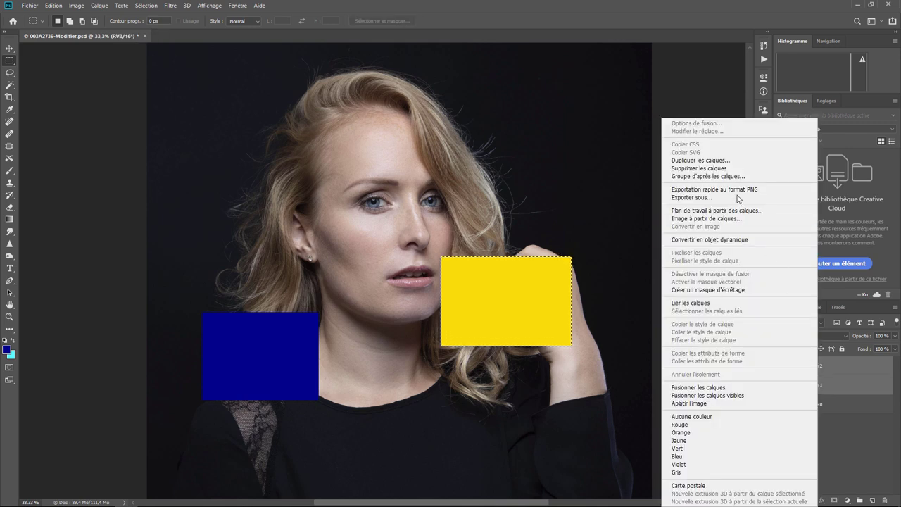
pyautogui.click(715, 176)
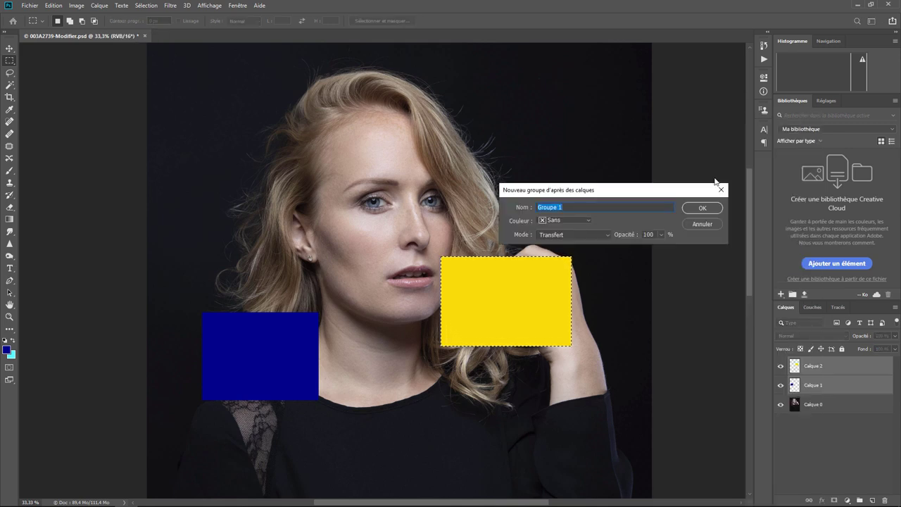
pyautogui.click(713, 208)
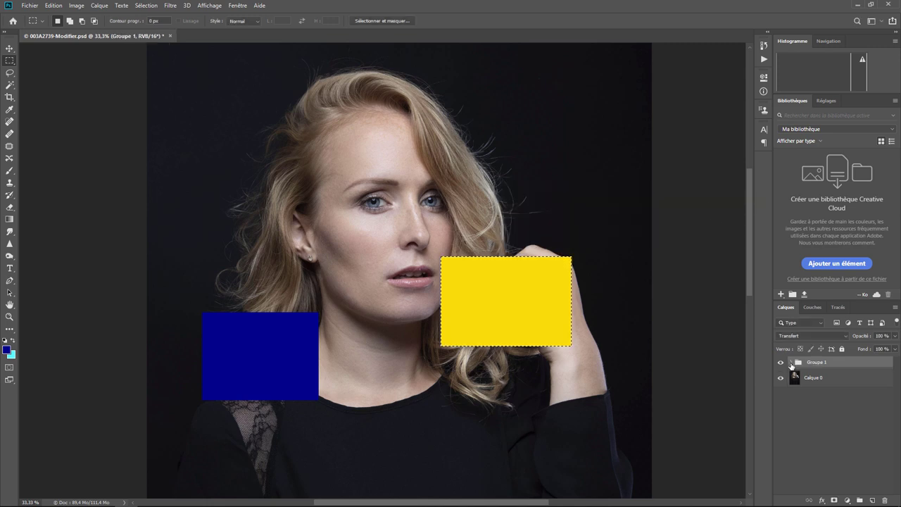
# - Expand and collapse Groupe 1, then deselect the yellow rectangle
pyautogui.click(790, 362)
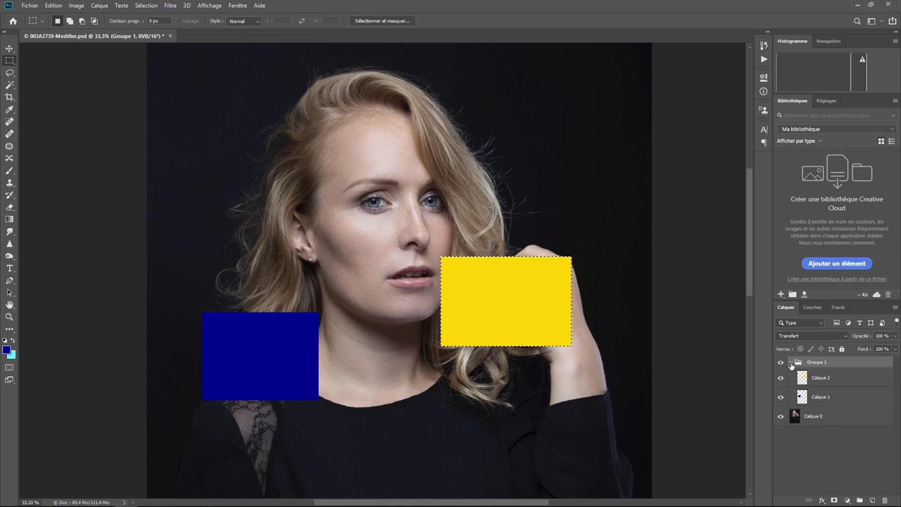
pyautogui.click(791, 363)
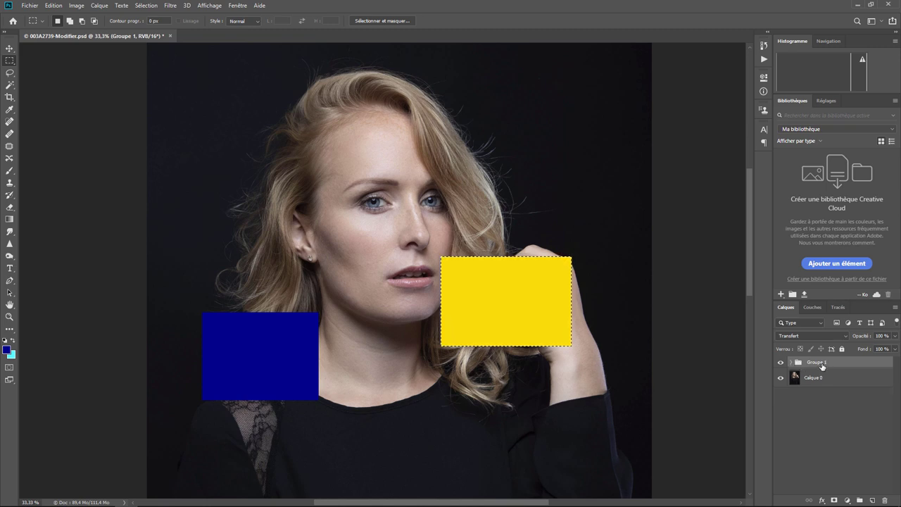
pyautogui.click(598, 293)
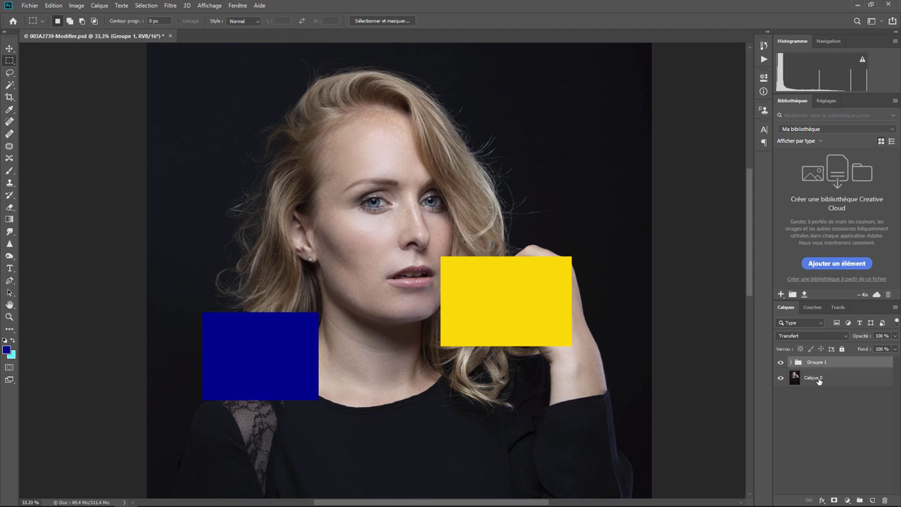
# - Try lowering Groupe 1's opacity, then ungroup its layers and select Calque 2
pyautogui.click(895, 336)
pyautogui.moveTo(893, 346)
pyautogui.mouseDown()
pyautogui.moveTo(857, 348)
pyautogui.moveTo(884, 347)
pyautogui.mouseUp()
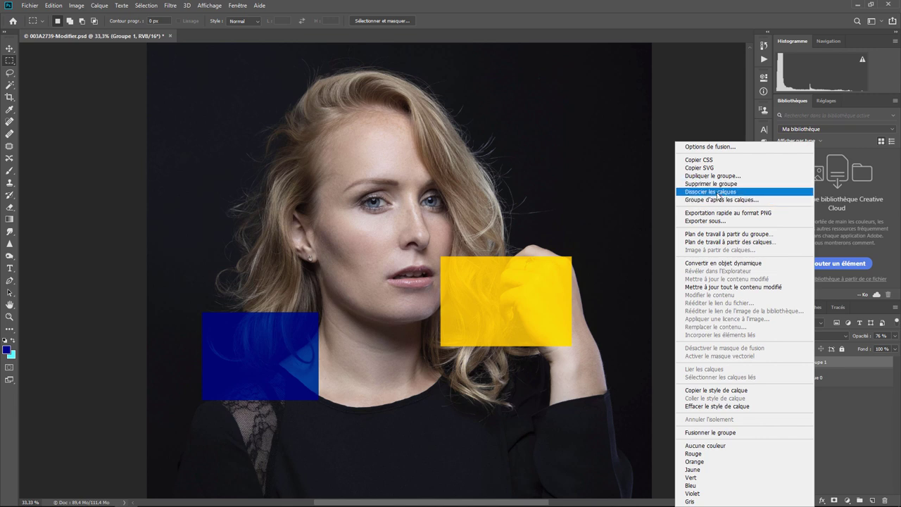
pyautogui.click(718, 192)
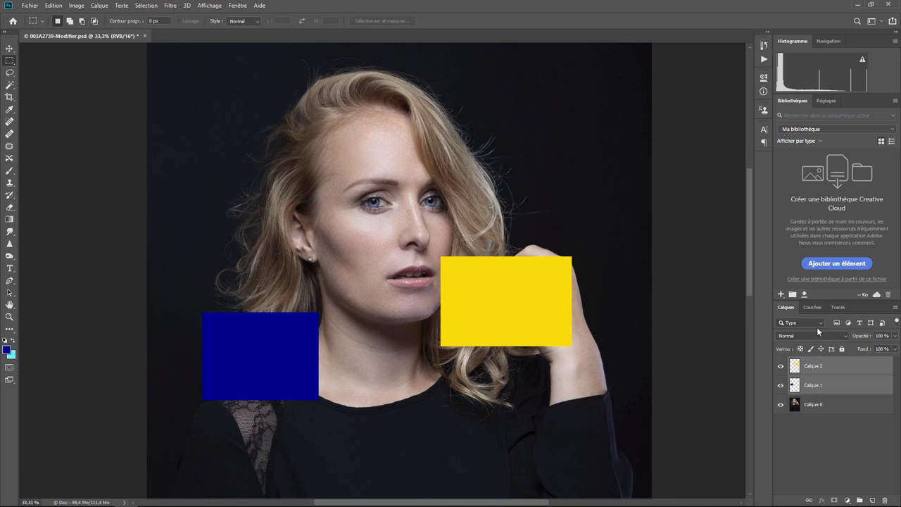
pyautogui.click(827, 425)
pyautogui.click(820, 369)
# - Hide the yellow Calque 2 and blue Calque 1 rectangle layers
pyautogui.rightClick(820, 367)
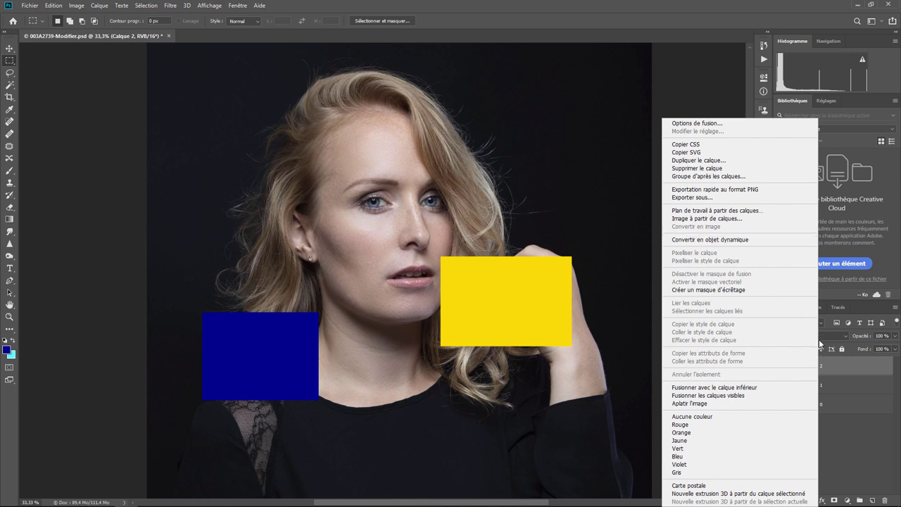
pyautogui.click(846, 382)
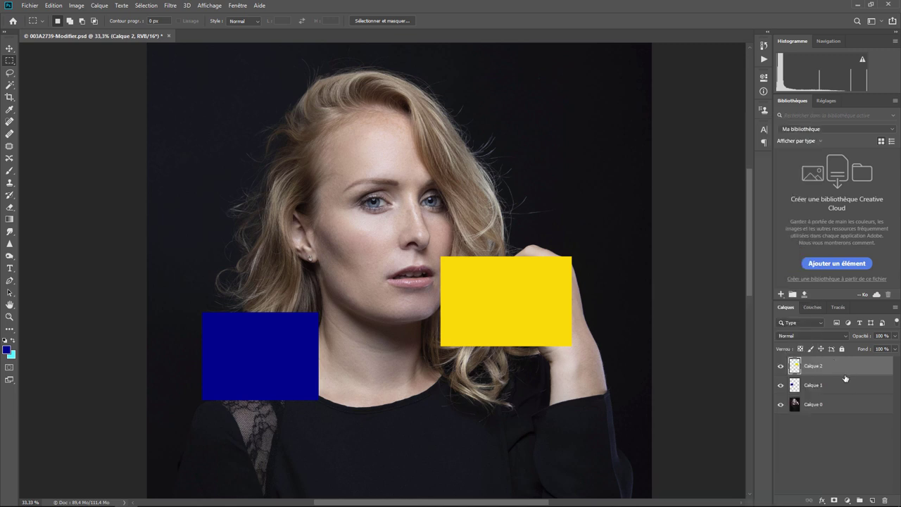
pyautogui.click(780, 366)
pyautogui.click(780, 385)
# - Duplicate the portrait layer Calque 0 as Calque 0 copie
pyautogui.click(814, 406)
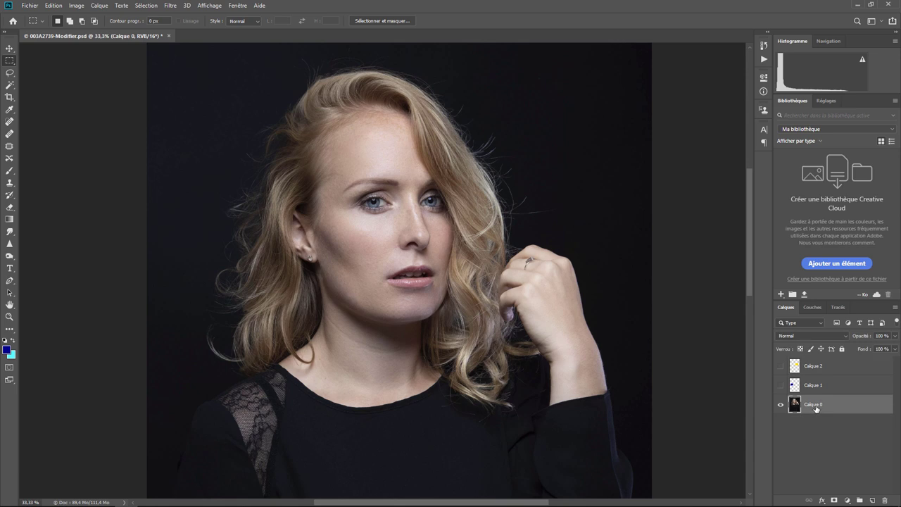
pyautogui.rightClick(815, 408)
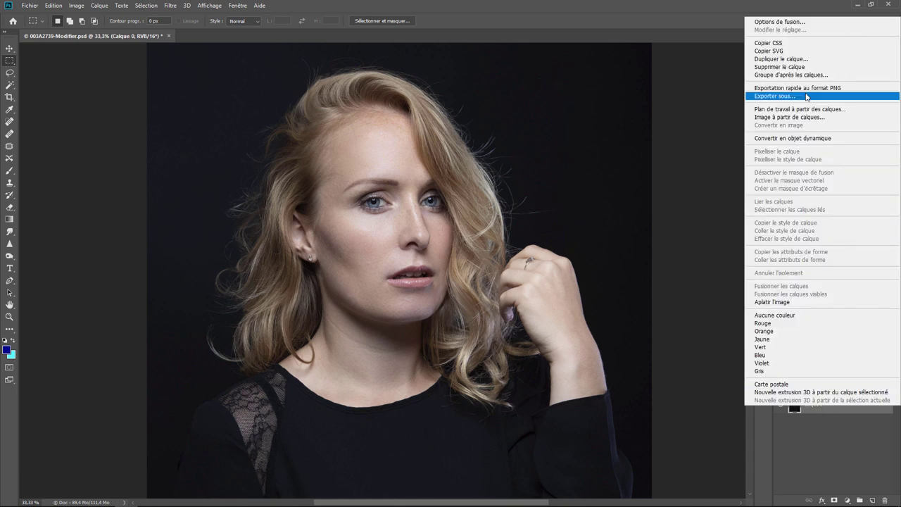
pyautogui.click(794, 60)
pyautogui.click(697, 195)
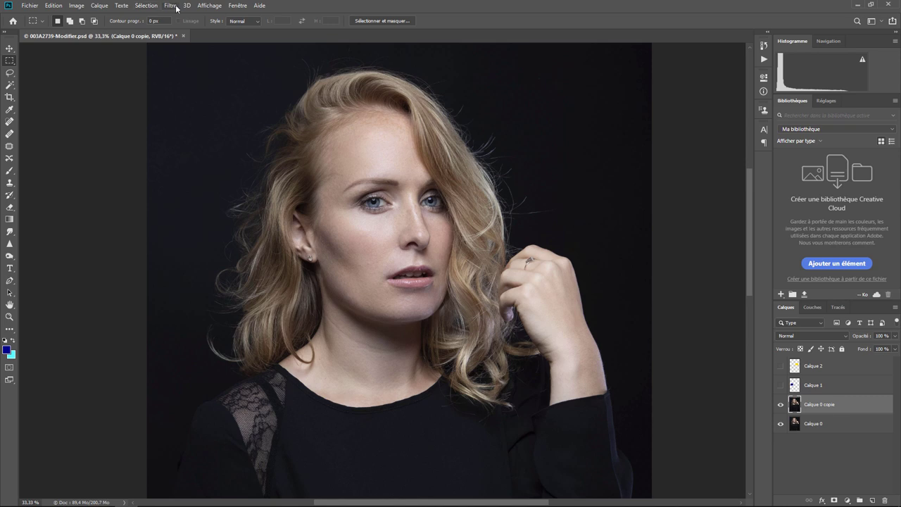
pyautogui.click(171, 6)
pyautogui.moveTo(183, 138)
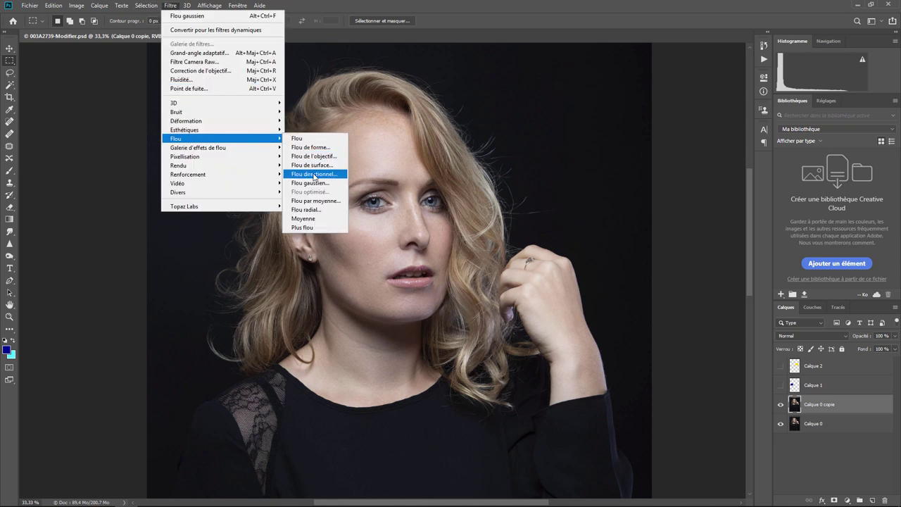
pyautogui.click(316, 179)
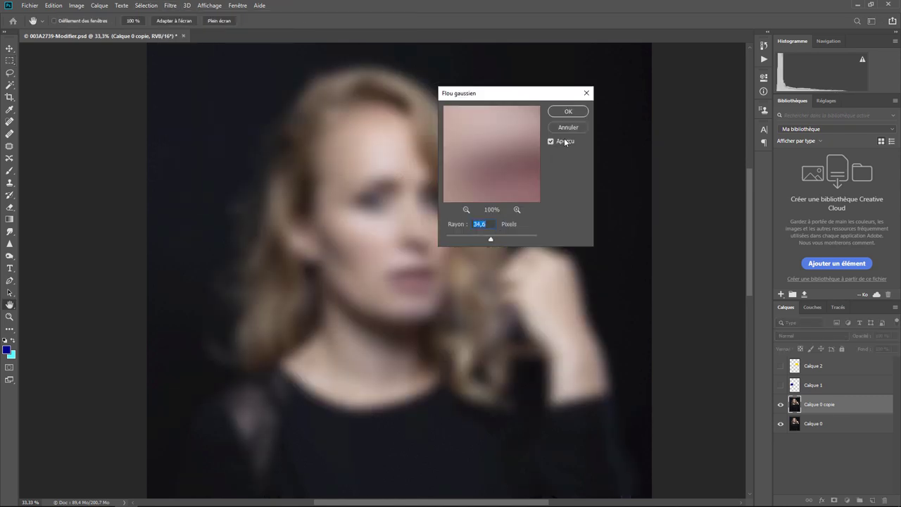
pyautogui.click(566, 112)
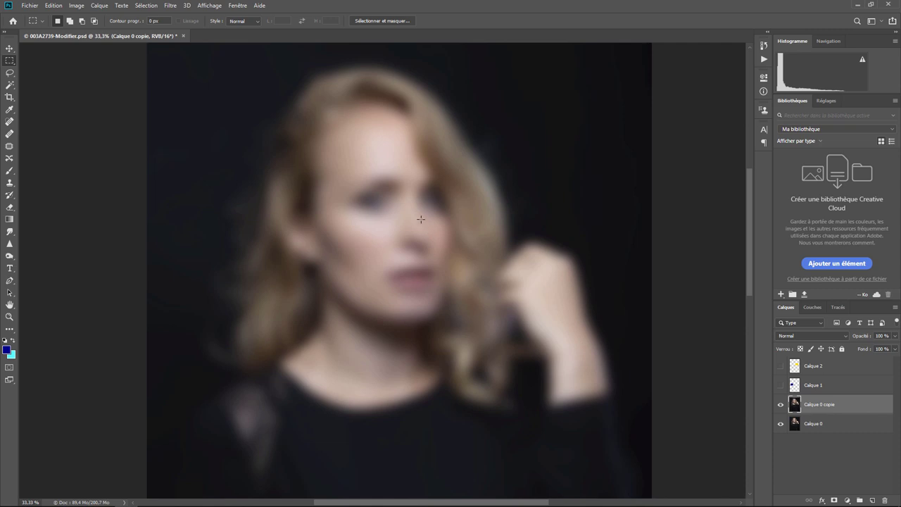
pyautogui.click(171, 5)
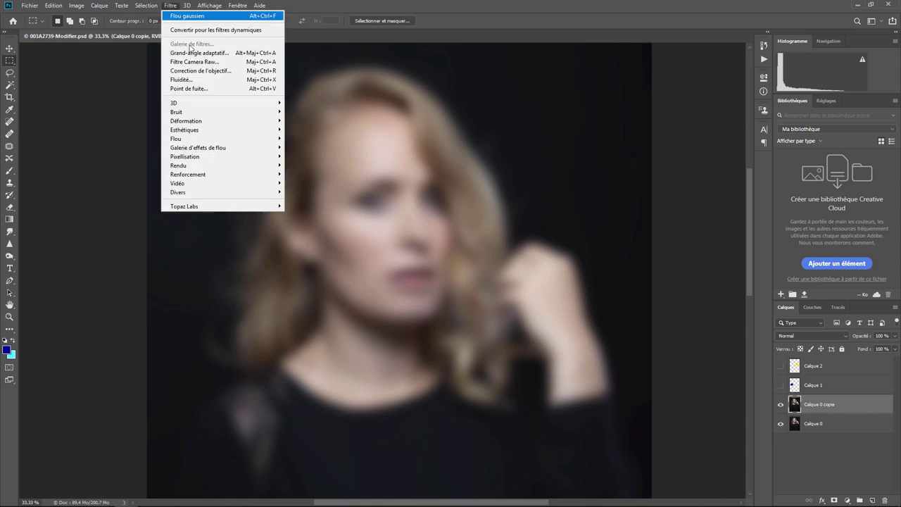
pyautogui.moveTo(211, 138)
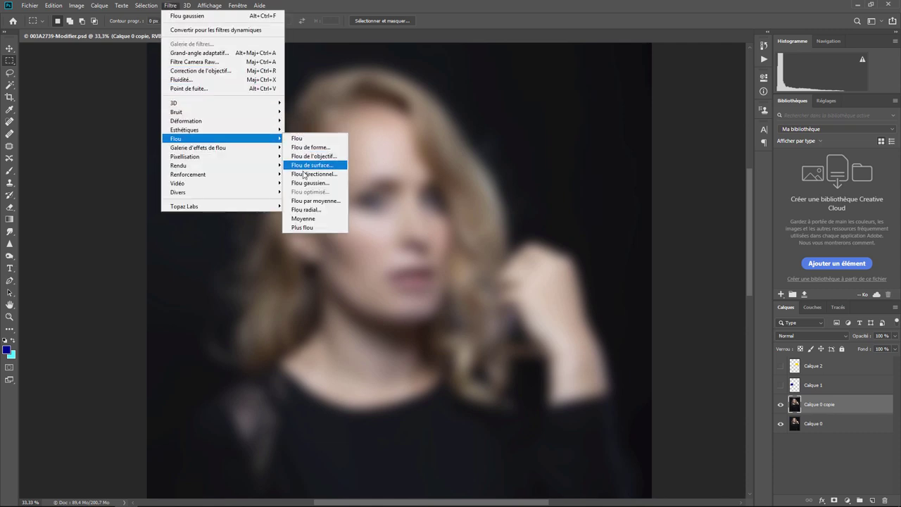
pyautogui.click(310, 183)
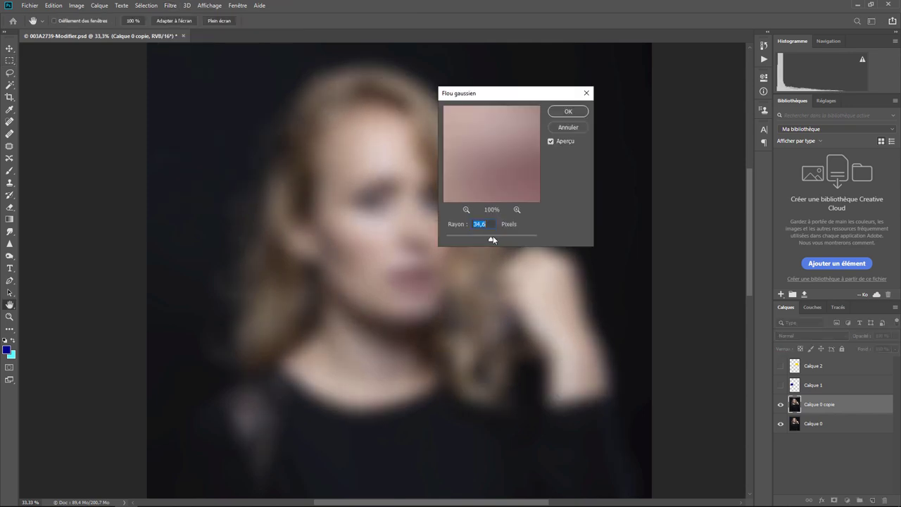
pyautogui.moveTo(491, 240); pyautogui.dragTo(446, 239)
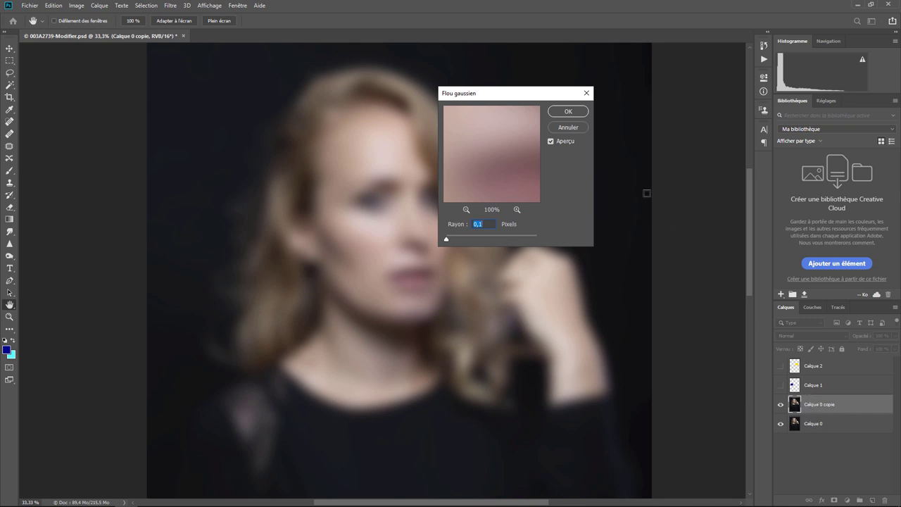
pyautogui.click(568, 128)
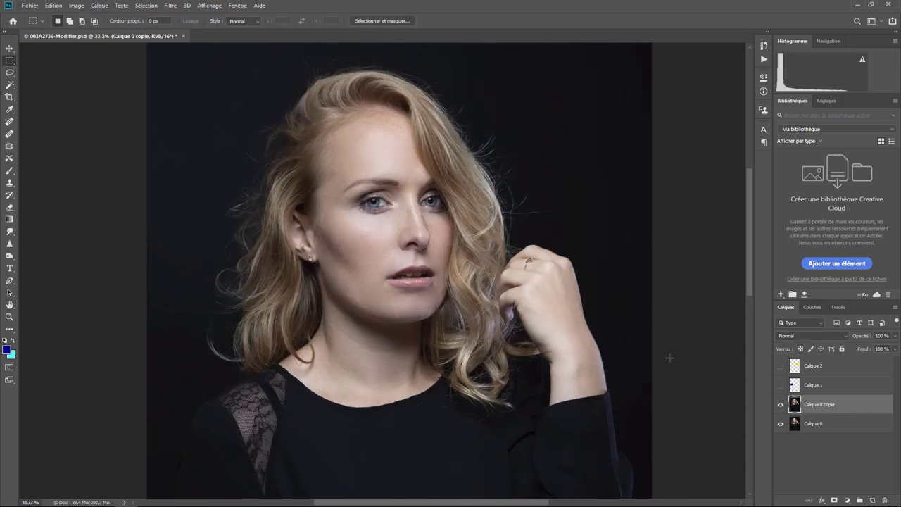
# - Convert Calque 0 copie to a smart object and apply a 34,6-pixel Flou gaussien to it
pyautogui.rightClick(816, 407)
pyautogui.click(800, 138)
pyautogui.click(170, 6)
pyautogui.moveTo(175, 139)
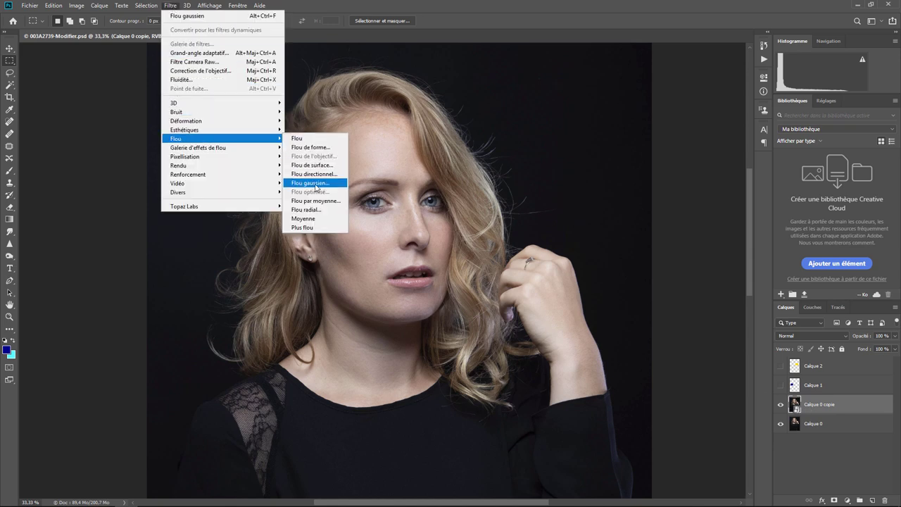
pyautogui.click(310, 182)
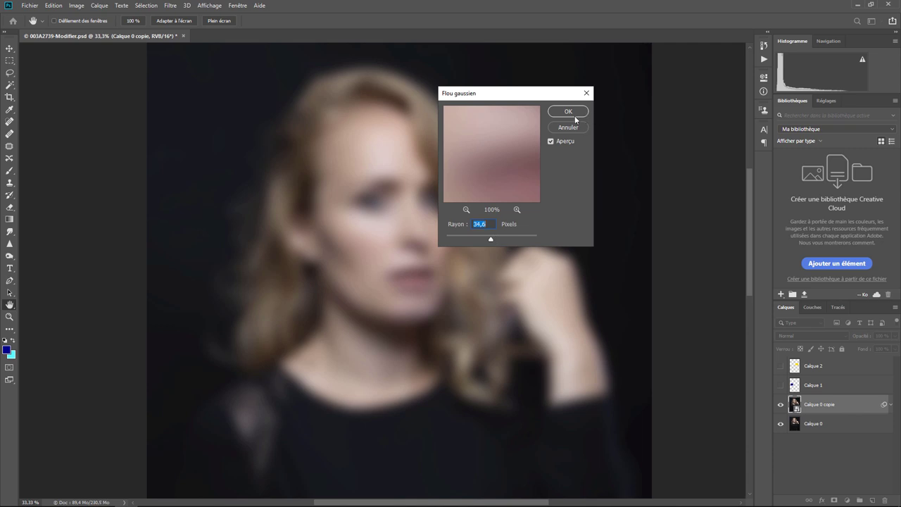
pyautogui.click(568, 112)
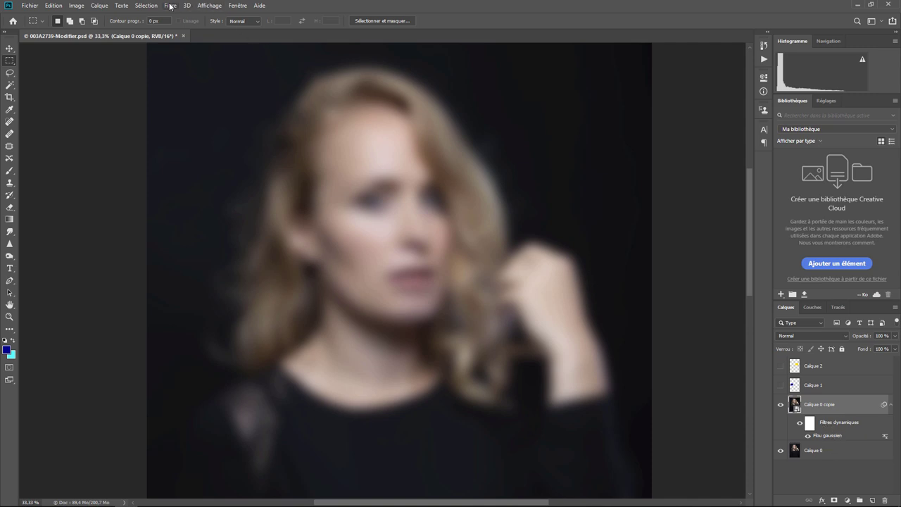
# - Reopen the Flou gaussien smart filter on Calque 0 copie and reduce Rayon to 0,1 pixel
pyautogui.click(170, 6)
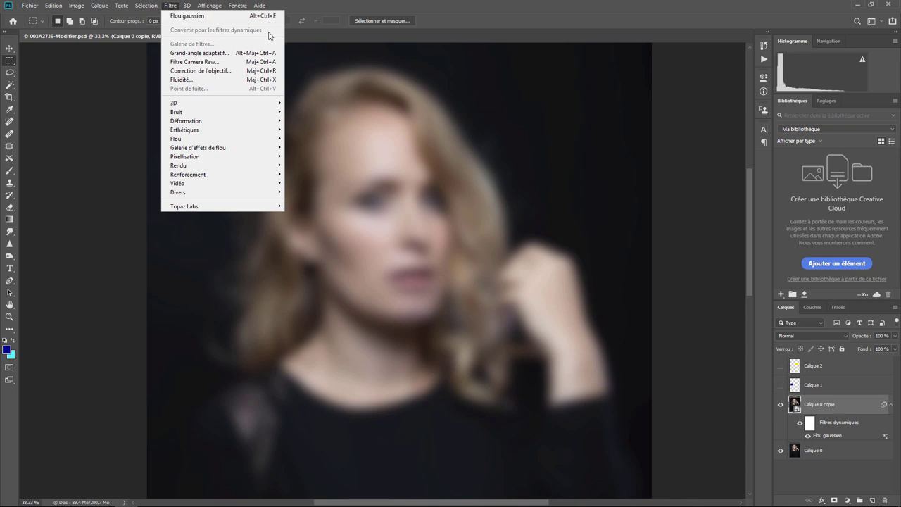
pyautogui.click(686, 245)
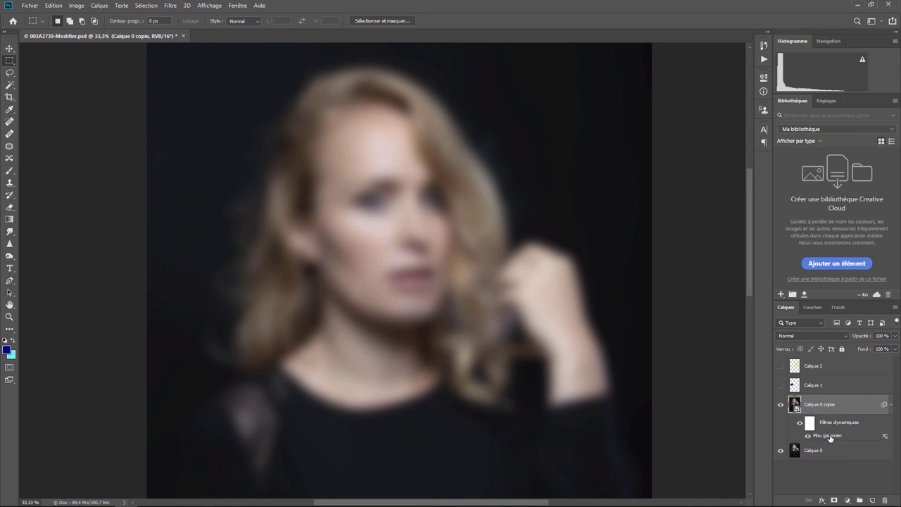
pyautogui.doubleClick(832, 434)
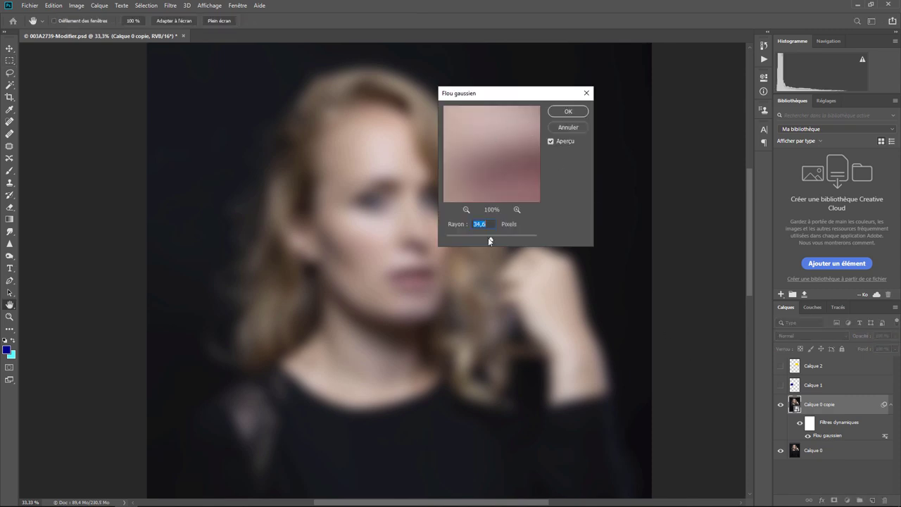
pyautogui.moveTo(490, 241); pyautogui.dragTo(442, 241)
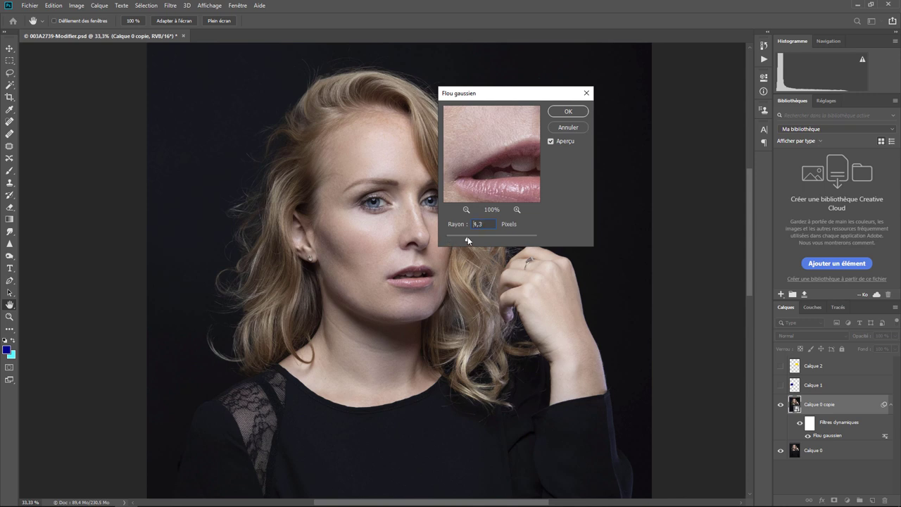
pyautogui.moveTo(467, 241); pyautogui.dragTo(446, 240)
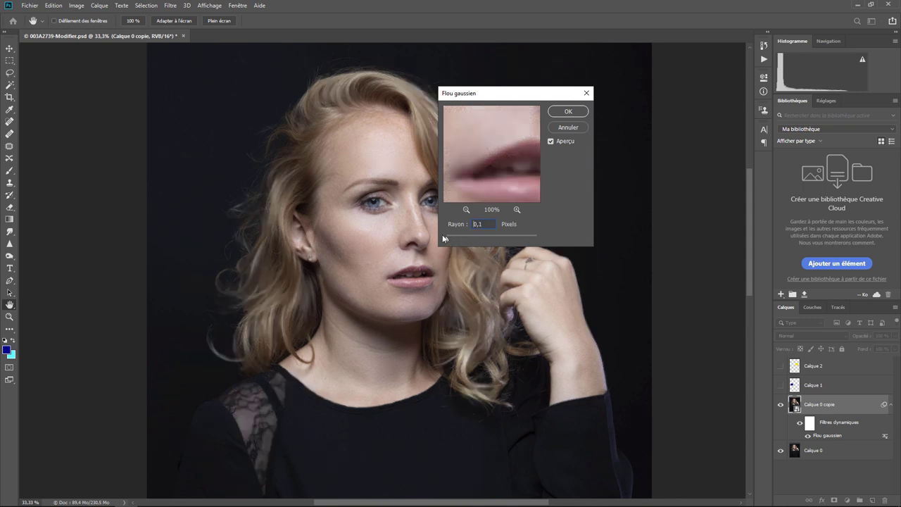
pyautogui.click(569, 113)
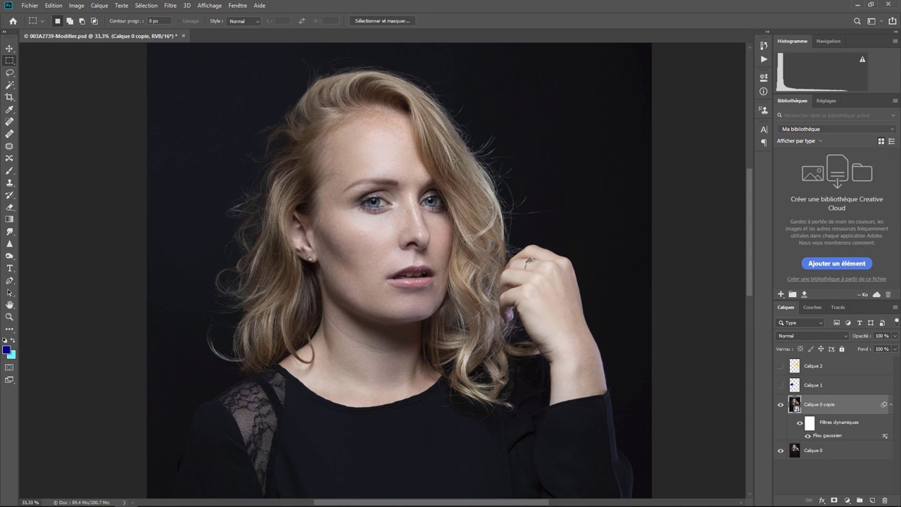
# - Turn visibility back on for Calque 2 (yellow) and Calque 1 (blue)
pyautogui.rightClick(818, 391)
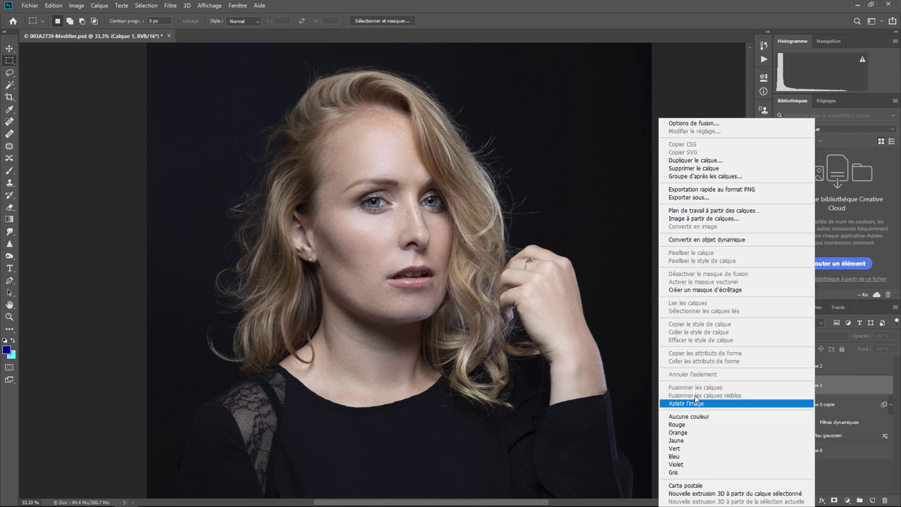
pyautogui.click(637, 361)
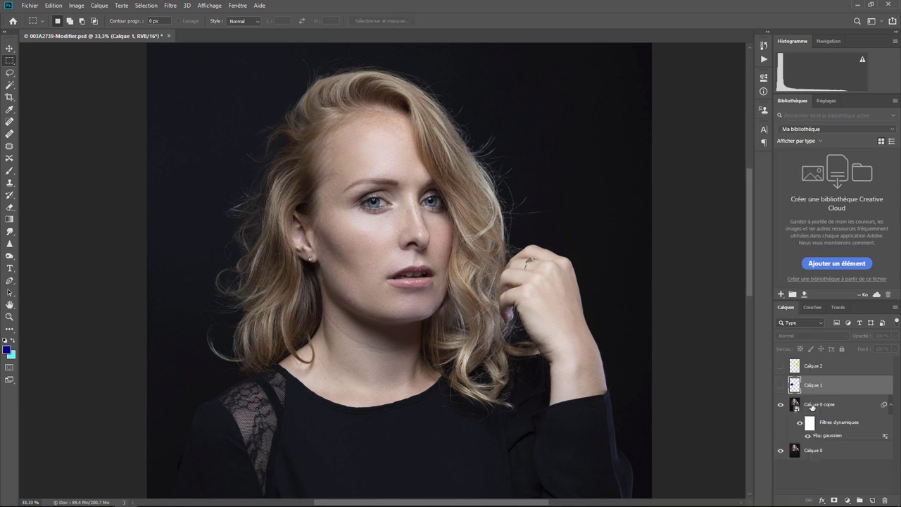
pyautogui.click(780, 366)
pyautogui.click(780, 385)
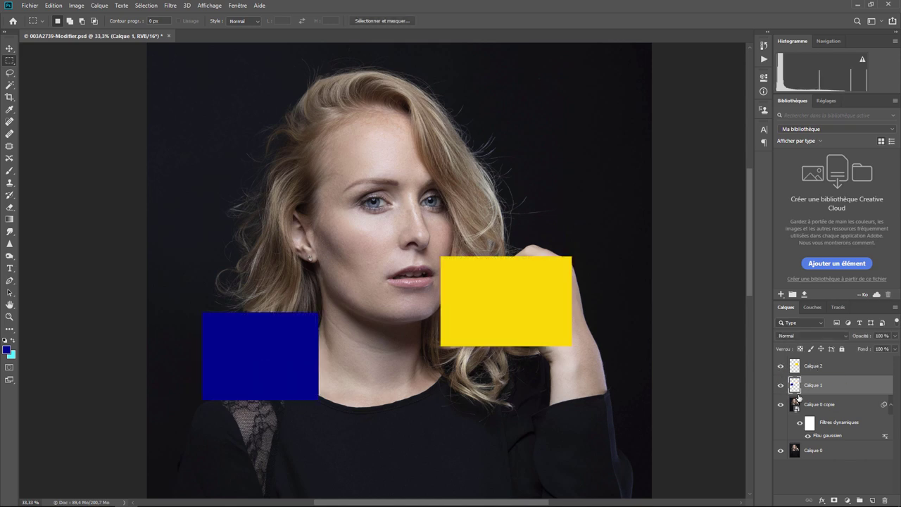
pyautogui.rightClick(812, 387)
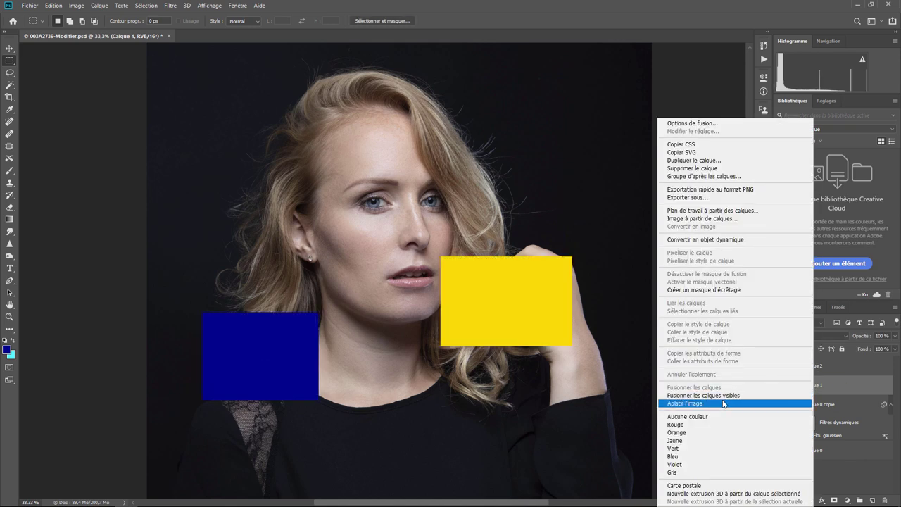
pyautogui.click(720, 404)
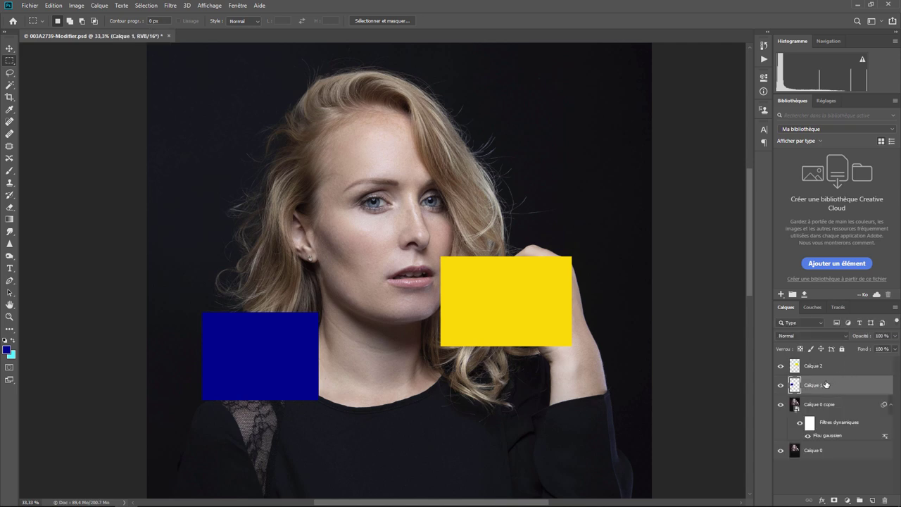
pyautogui.click(814, 370)
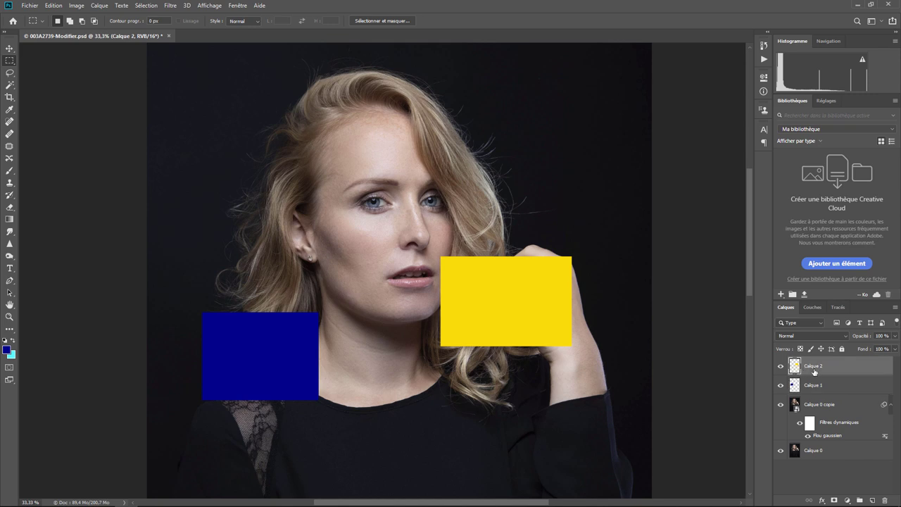
pyautogui.rightClick(815, 370)
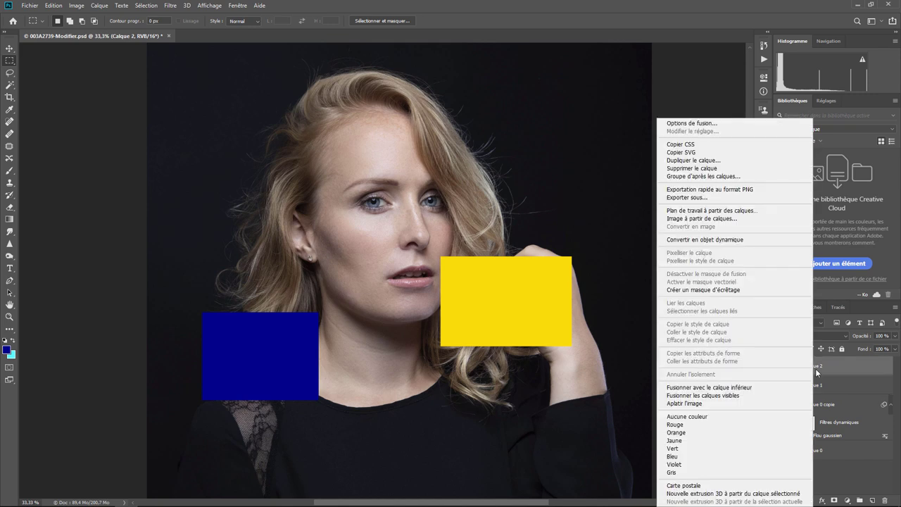
pyautogui.click(721, 388)
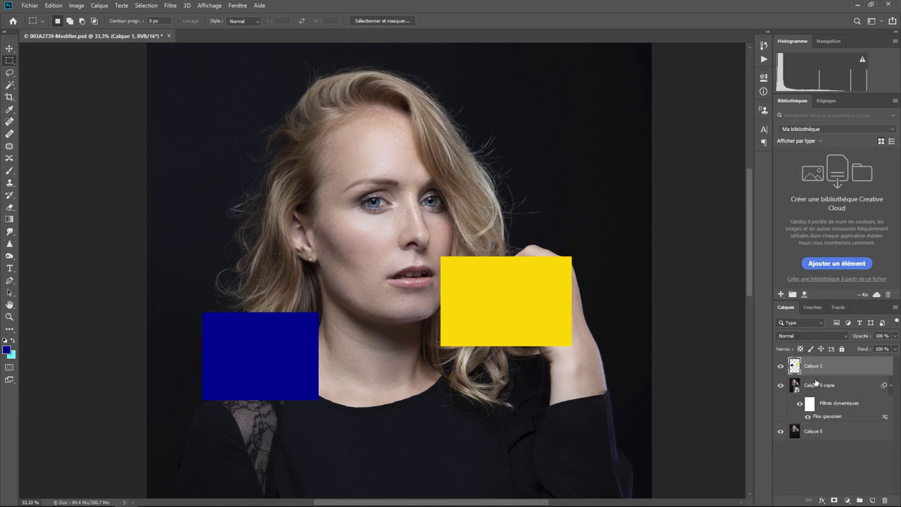
pyautogui.click(9, 49)
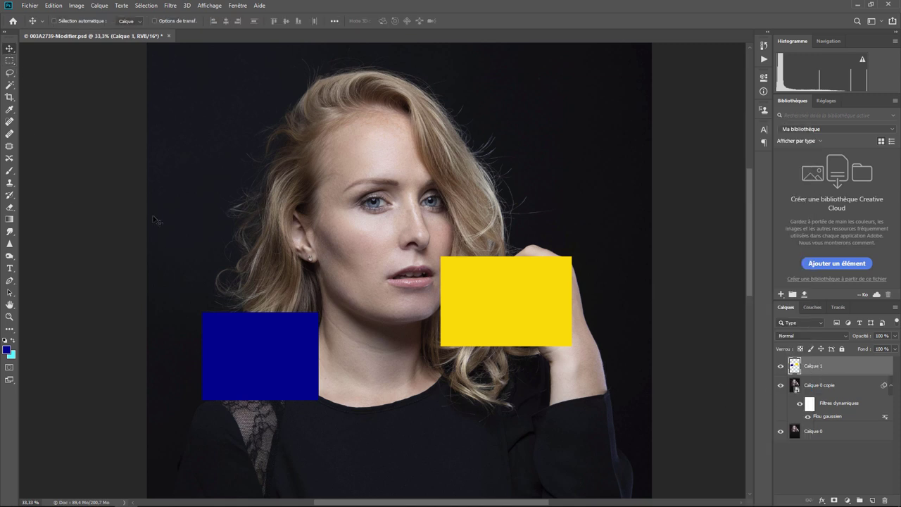
pyautogui.moveTo(271, 346)
pyautogui.mouseDown()
pyautogui.moveTo(237, 285)
pyautogui.moveTo(254, 377)
pyautogui.mouseUp()
pyautogui.press('ctrl')
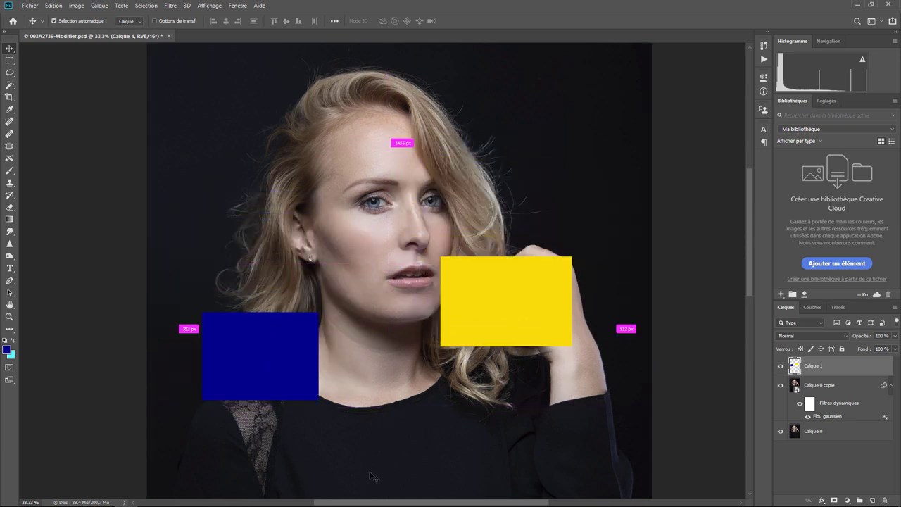
pyautogui.hotkey('ctrl', 'shift', 'j')
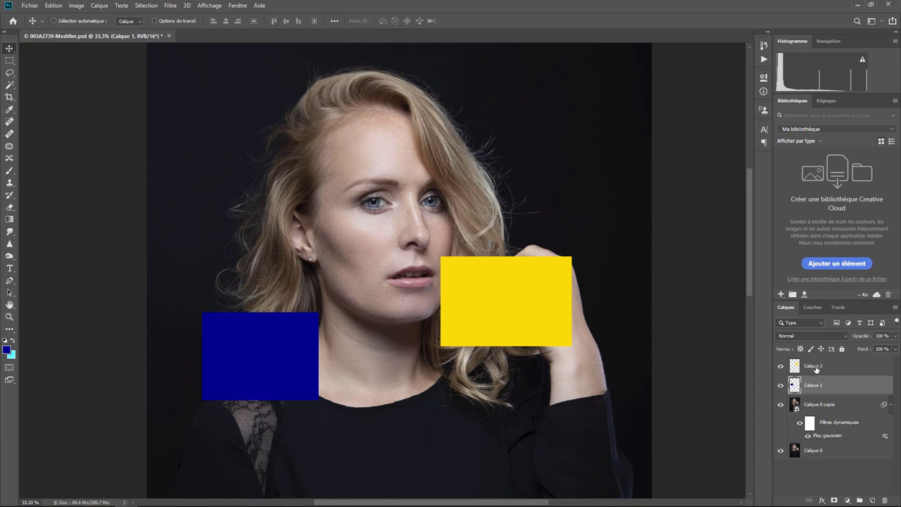
pyautogui.click(815, 367)
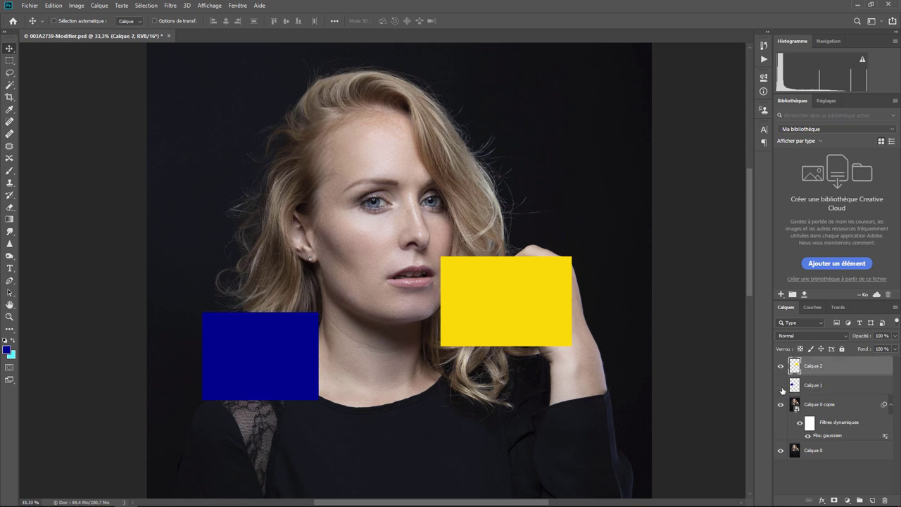
pyautogui.click(781, 387)
pyautogui.rightClick(824, 363)
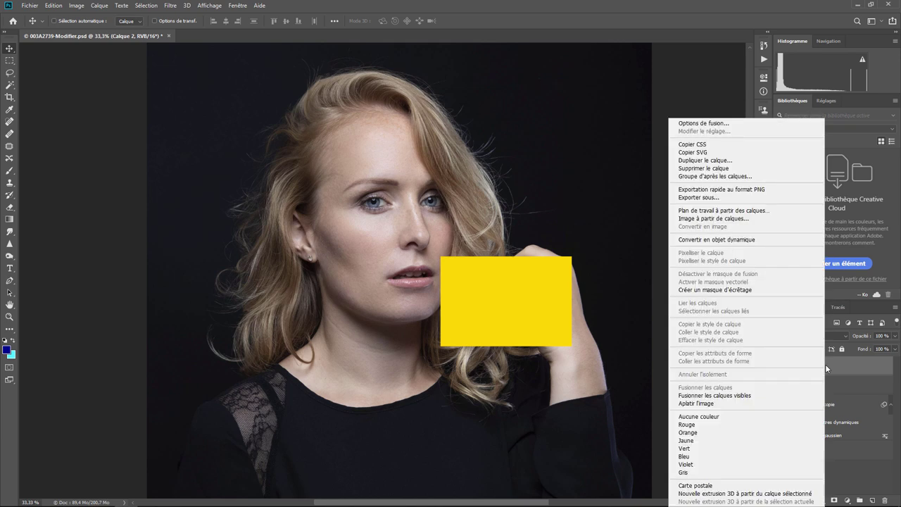
pyautogui.click(733, 396)
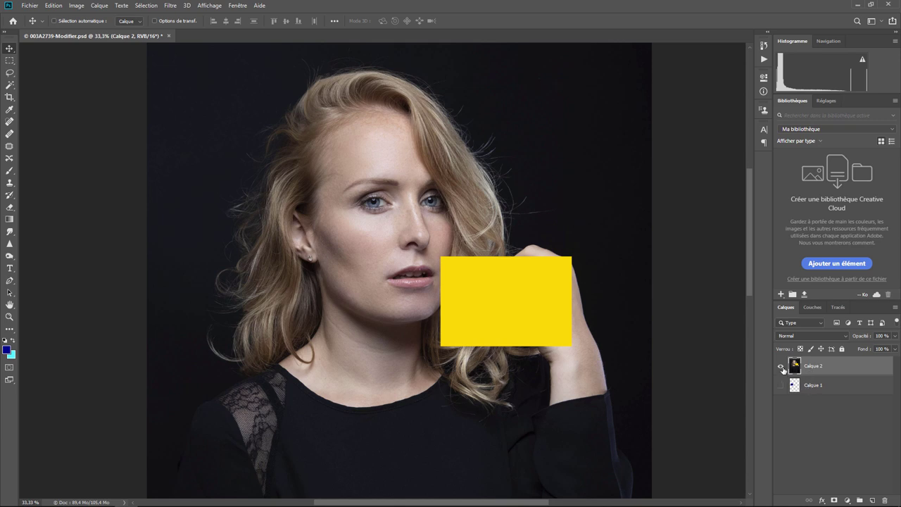
pyautogui.keyDown('shift'); pyautogui.click(810, 386); pyautogui.keyUp('shift')
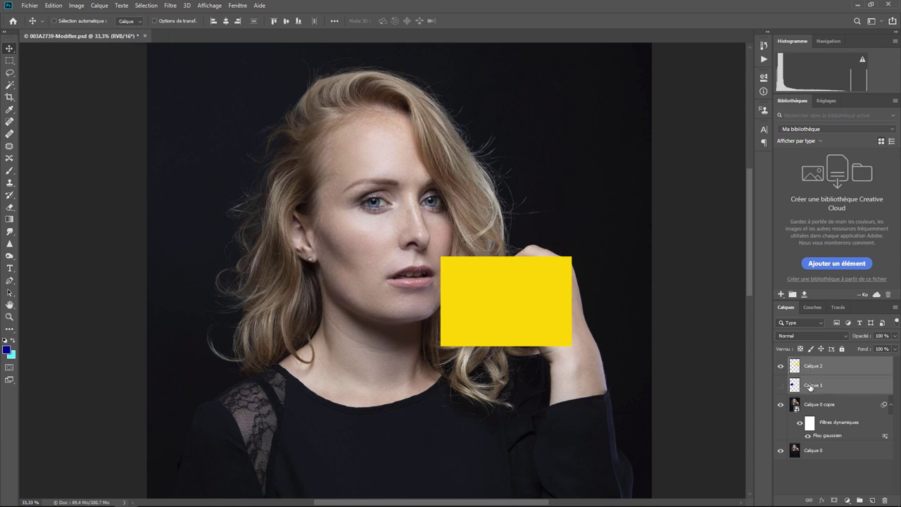
pyautogui.rightClick(810, 386)
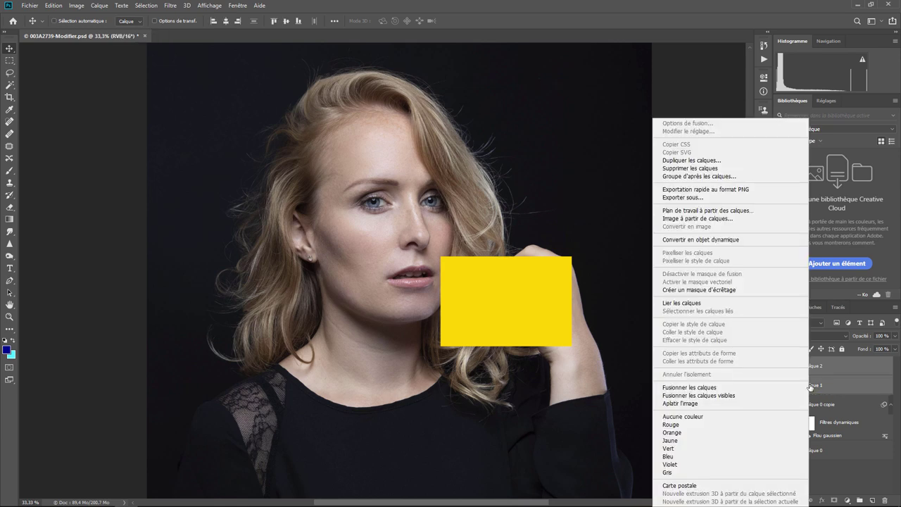
pyautogui.press('Escape')
pyautogui.click(780, 385)
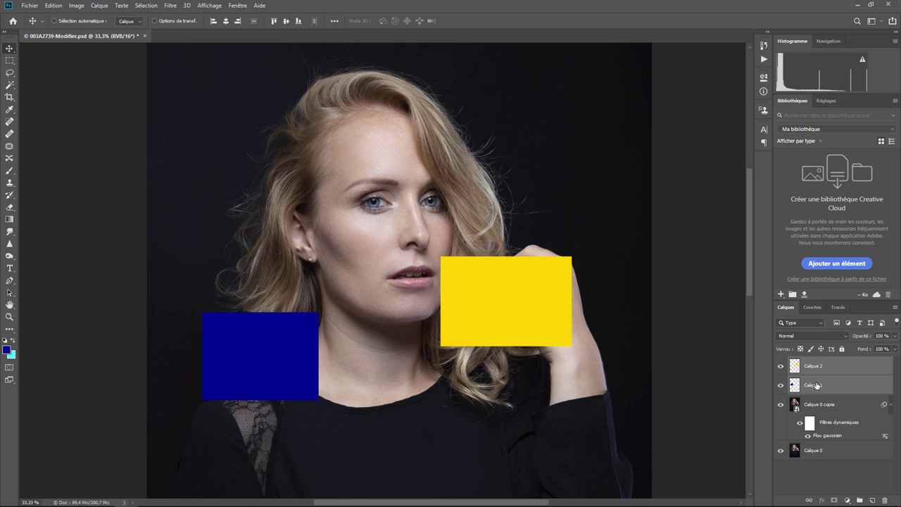
pyautogui.rightClick(815, 385)
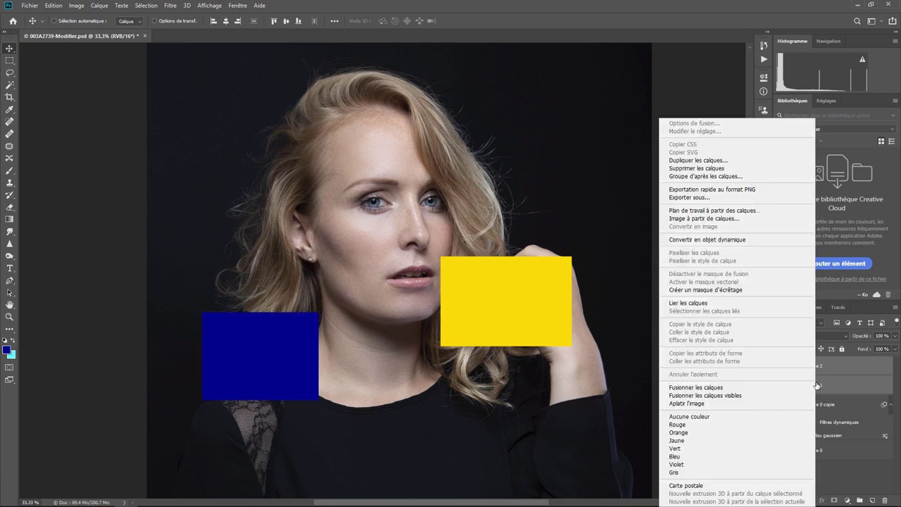
pyautogui.click(744, 388)
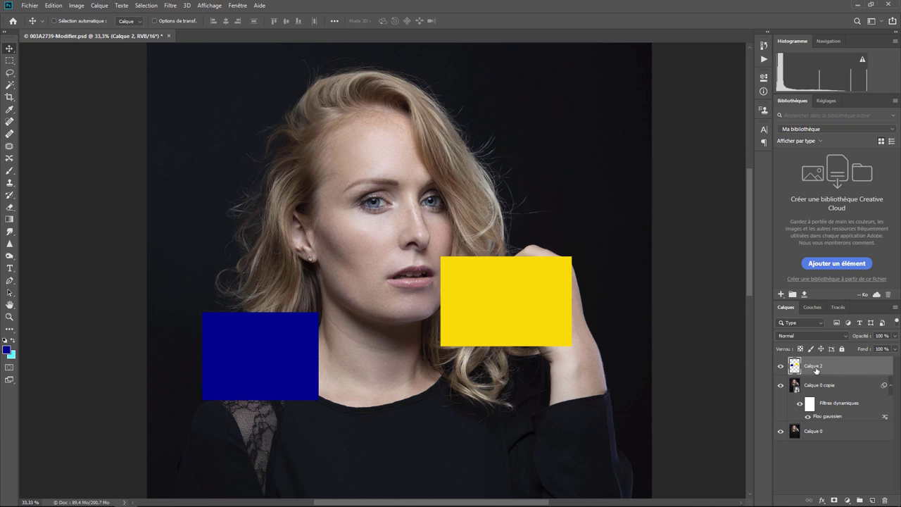
pyautogui.press('ctrl')
pyautogui.hotkey('ctrl', 'z')
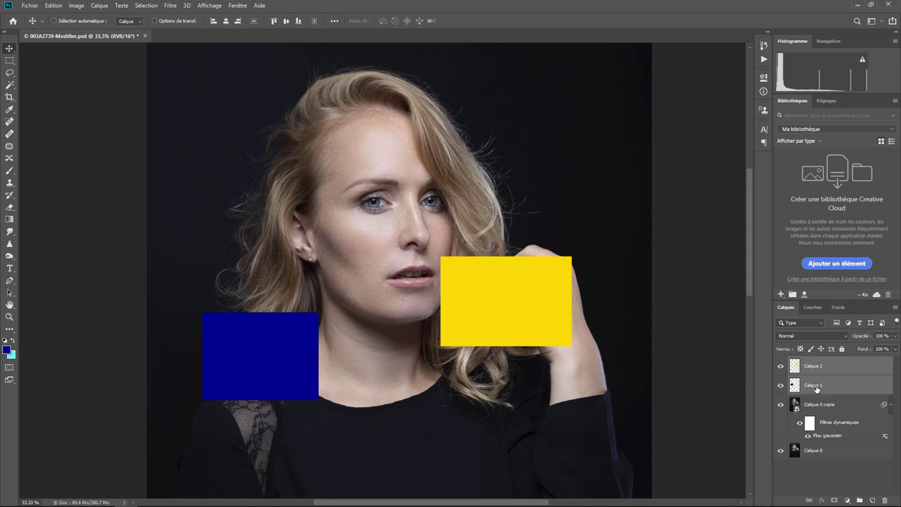
pyautogui.click(817, 387)
pyautogui.rightClick(817, 387)
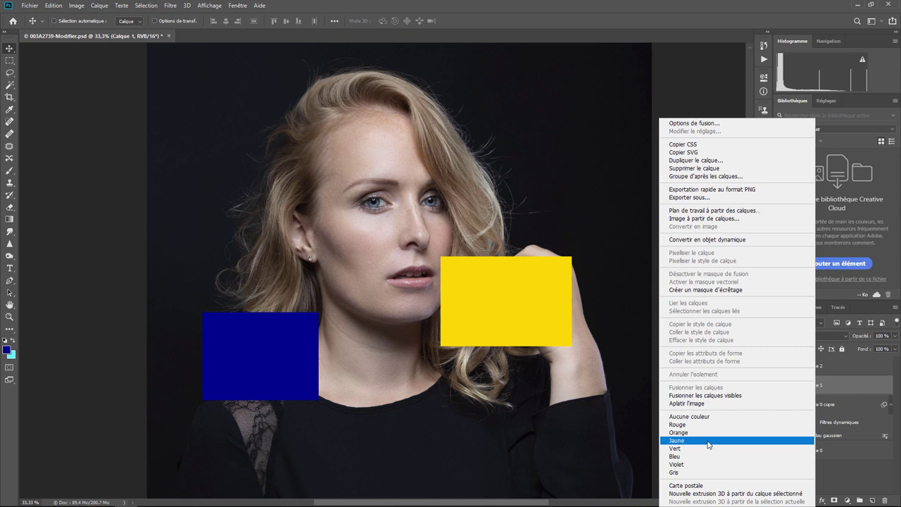
pyautogui.click(605, 281)
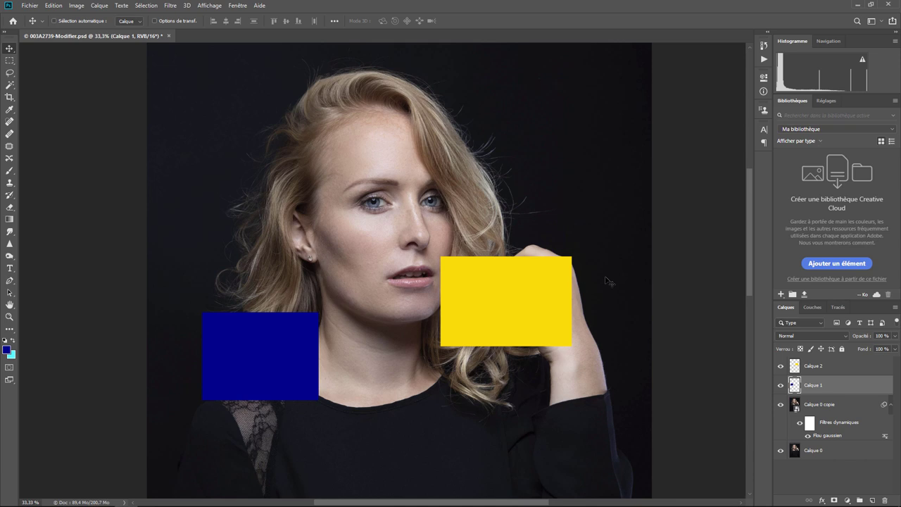
# - Add then remove an empty layer, zoom in on the face, and open Calque 0 copie's layer options
pyautogui.click(872, 501)
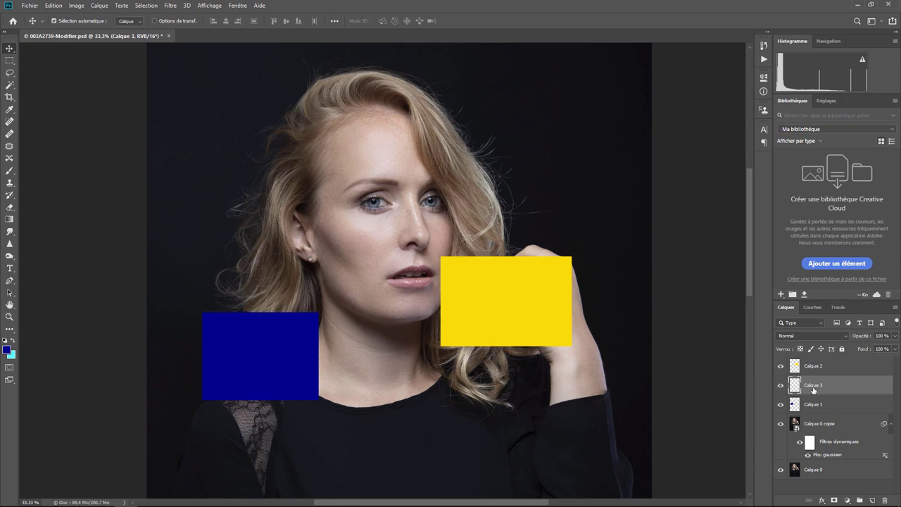
pyautogui.press('Delete')
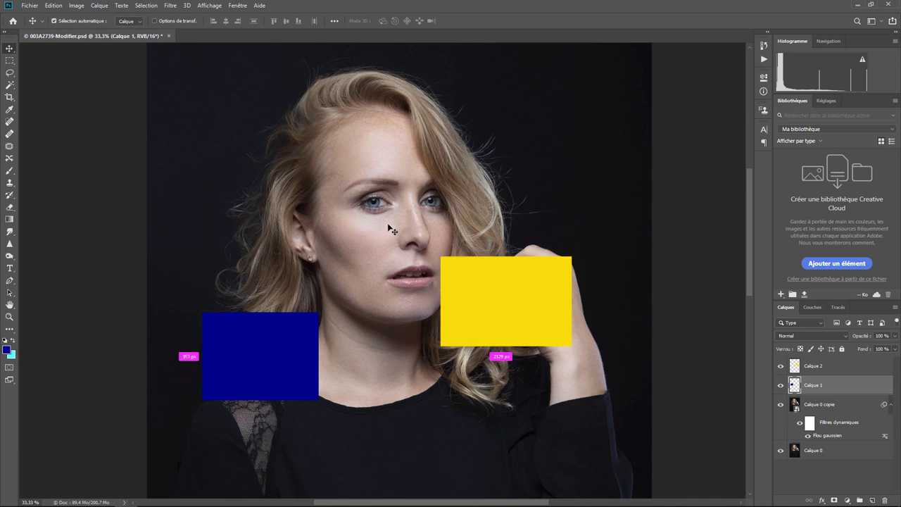
pyautogui.hotkey('ctrl', '+')
pyautogui.hotkey('ctrl', '+')
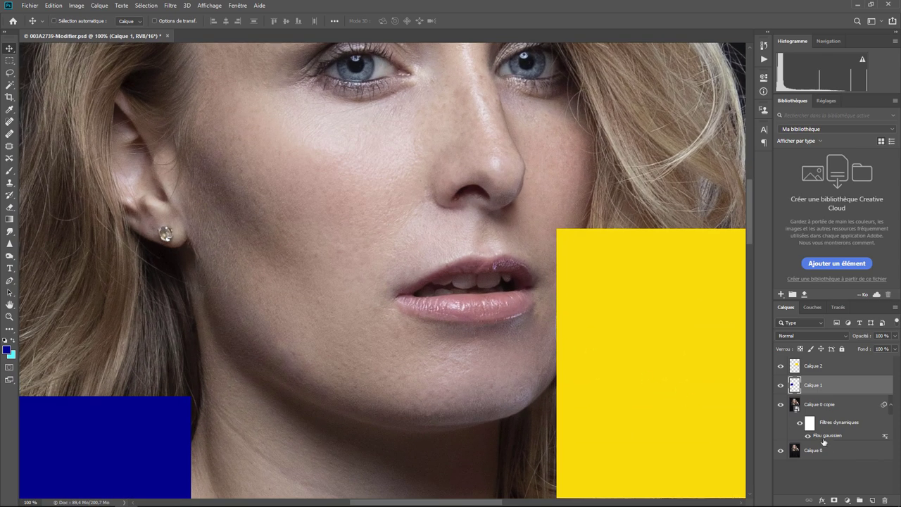
pyautogui.click(825, 458)
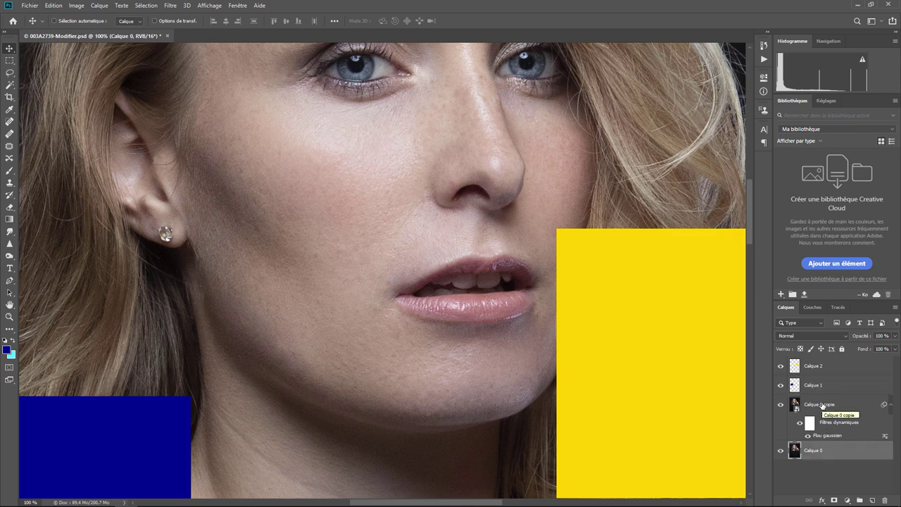
pyautogui.rightClick(822, 405)
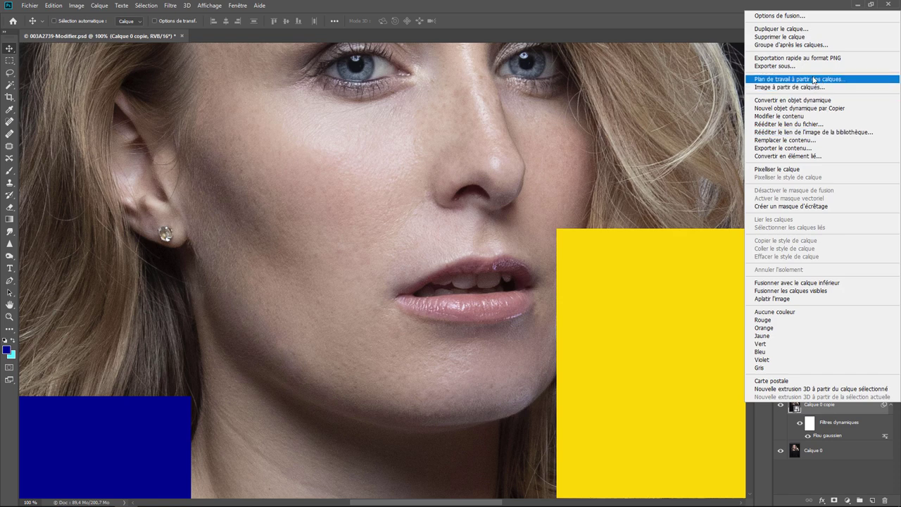
# - Delete the blurred layer Calque 0 copie and pan up to the forehead and eyes
pyautogui.click(795, 37)
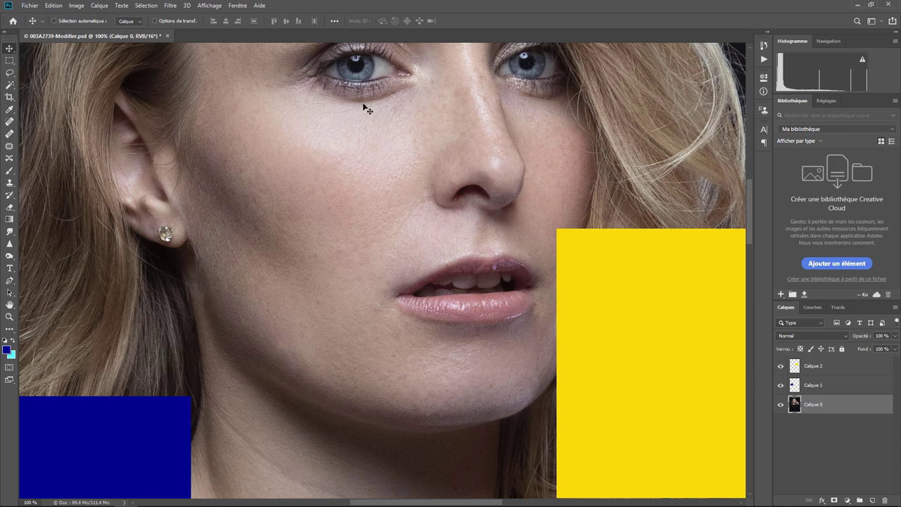
pyautogui.moveTo(410, 121)
pyautogui.mouseDown()
pyautogui.moveTo(390, 286)
pyautogui.moveTo(328, 295)
pyautogui.moveTo(308, 310)
pyautogui.mouseUp()
# - Lasso the left eye and eyebrow and copy them onto a new layer, Calque 3
pyautogui.click(12, 73)
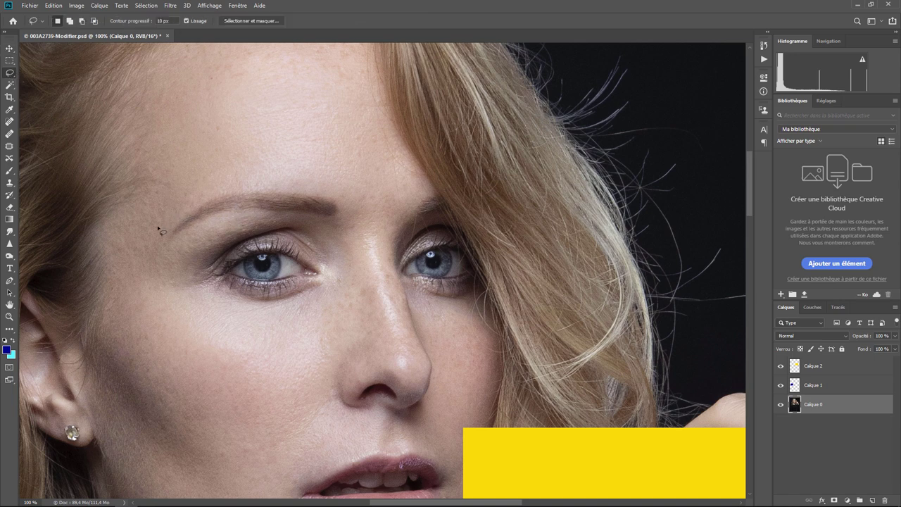
pyautogui.moveTo(159, 227)
pyautogui.mouseDown()
pyautogui.moveTo(209, 196)
pyautogui.moveTo(360, 281)
pyautogui.moveTo(222, 311)
pyautogui.mouseUp()
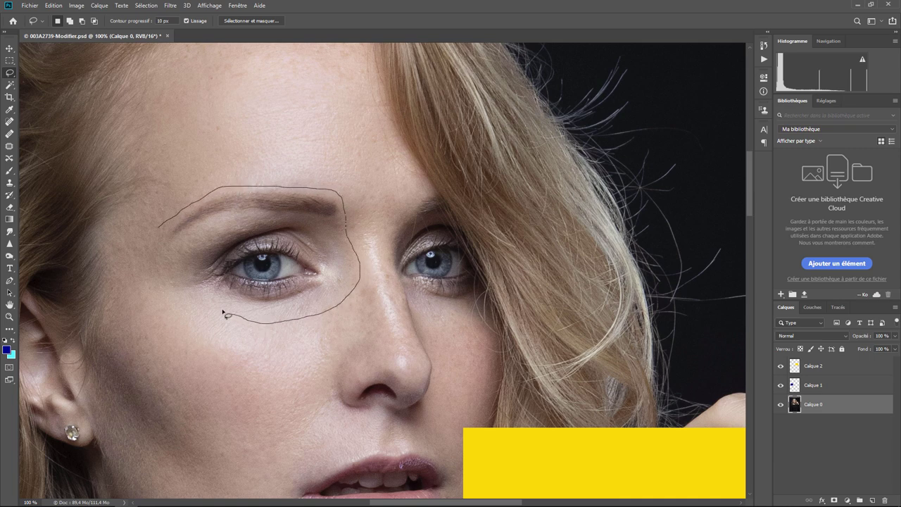
pyautogui.moveTo(156, 247); pyautogui.dragTo(158, 248)
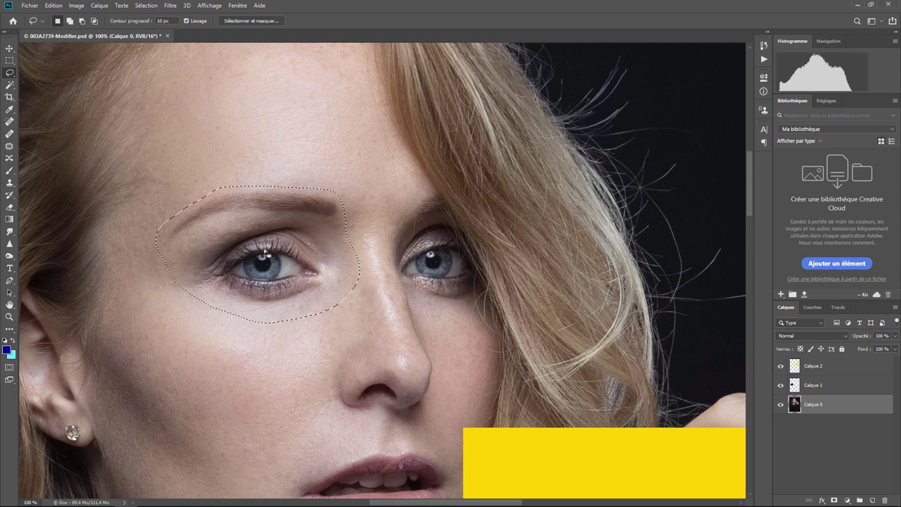
pyautogui.rightClick(265, 251)
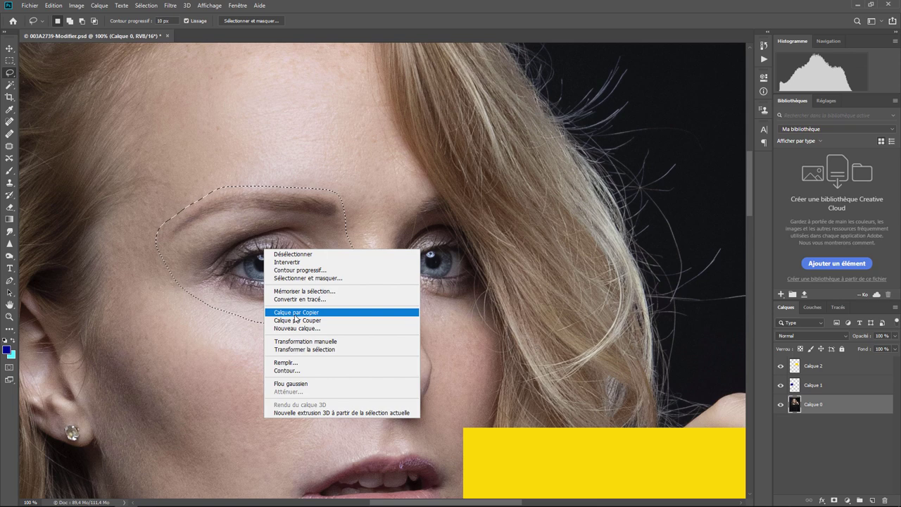
pyautogui.click(296, 313)
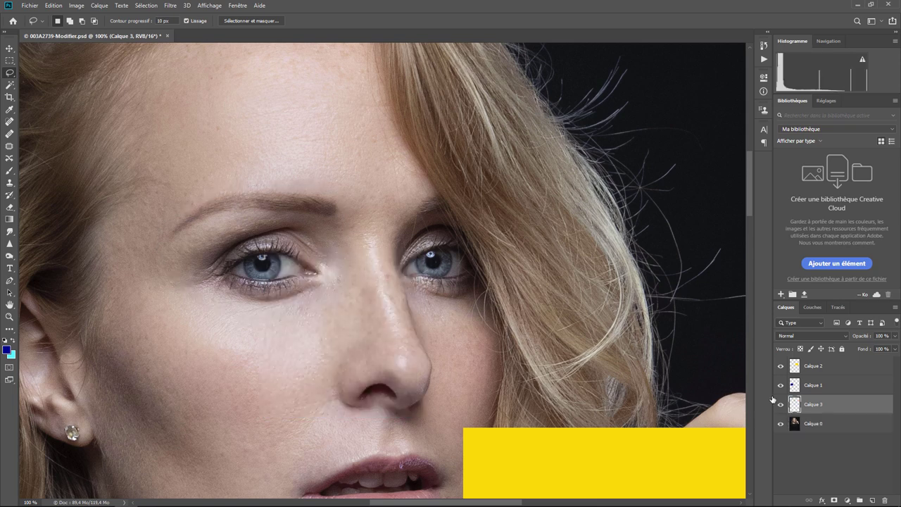
# - Drag the Calque 3 eye copy back over the original eye and merge it into Calque 0
pyautogui.click(10, 48)
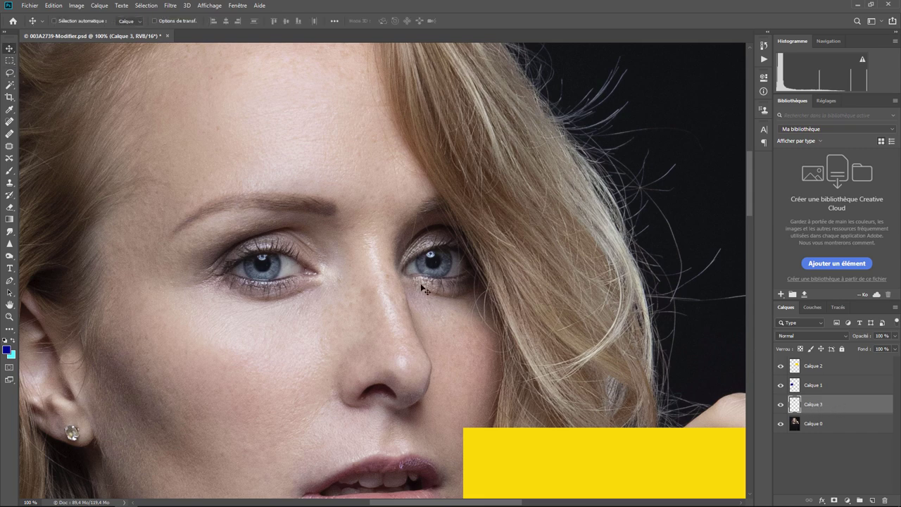
pyautogui.moveTo(270, 271)
pyautogui.mouseDown()
pyautogui.moveTo(271, 171)
pyautogui.moveTo(259, 301)
pyautogui.mouseUp()
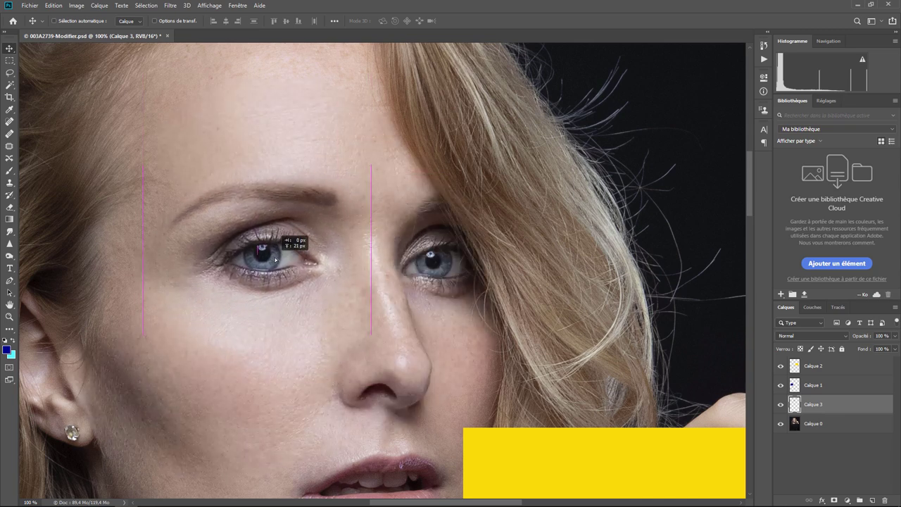
pyautogui.moveTo(259, 302)
pyautogui.mouseDown()
pyautogui.moveTo(283, 185)
pyautogui.moveTo(272, 271)
pyautogui.mouseUp()
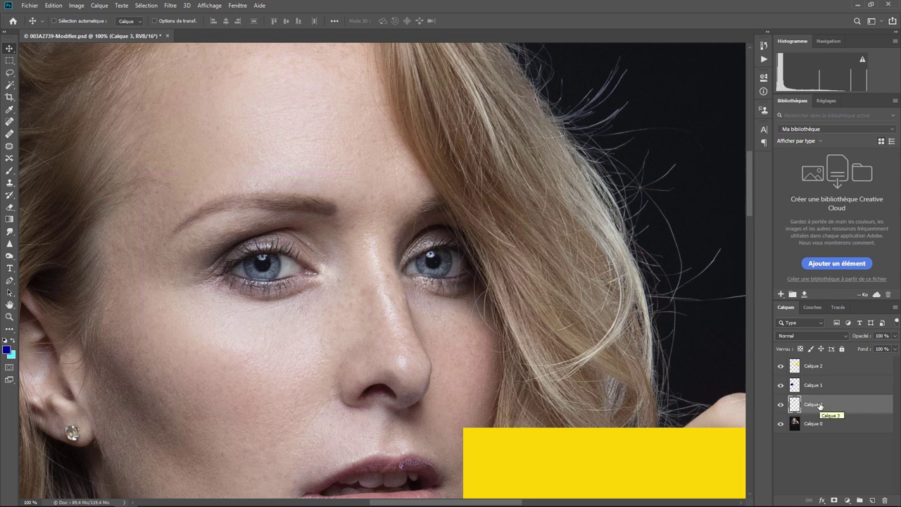
pyautogui.hotkey('ctrl', 'e')
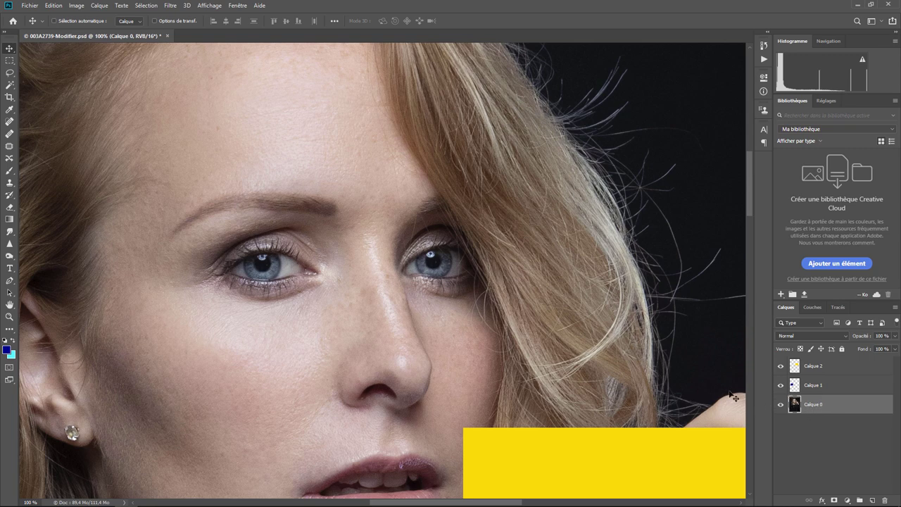
# - Lasso the eyebrow area again and put it on a new layer with Ctrl+J
pyautogui.click(10, 73)
pyautogui.moveTo(128, 246)
pyautogui.mouseDown()
pyautogui.moveTo(368, 295)
pyautogui.moveTo(227, 342)
pyautogui.moveTo(176, 302)
pyautogui.mouseUp()
pyautogui.rightClick(267, 269)
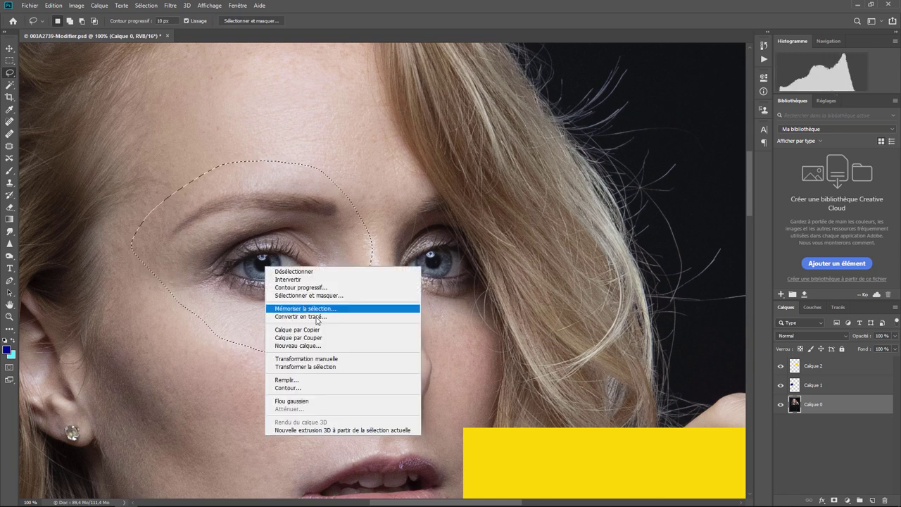
pyautogui.press('Escape')
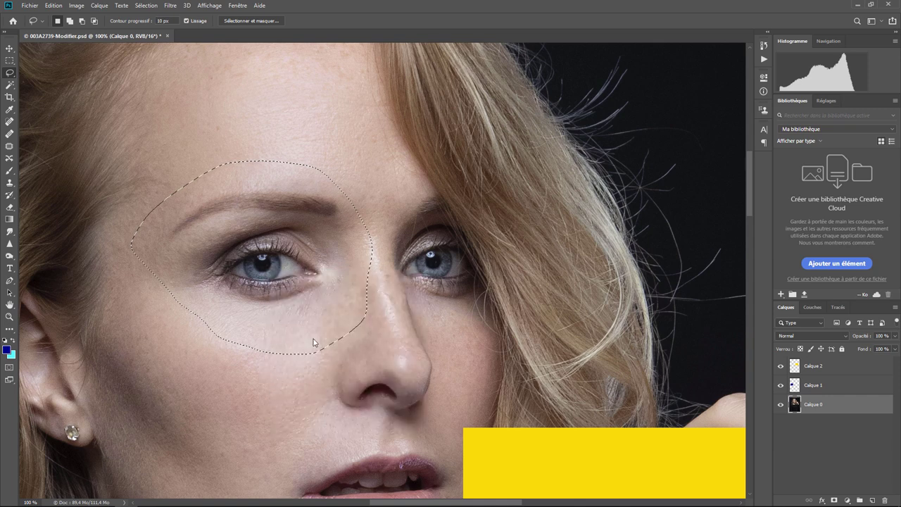
pyautogui.hotkey('ctrl', 'j')
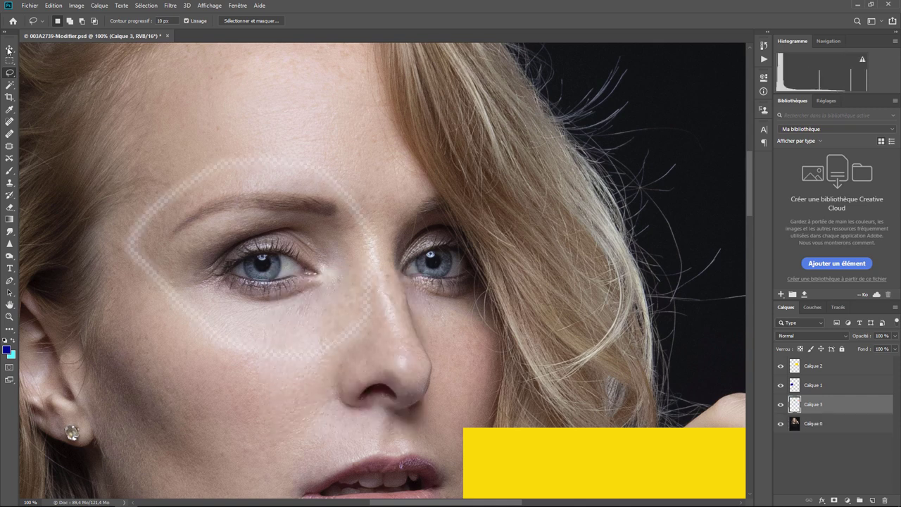
# - Move and nudge the eye patch, then undo it and clear the selection
pyautogui.click(11, 48)
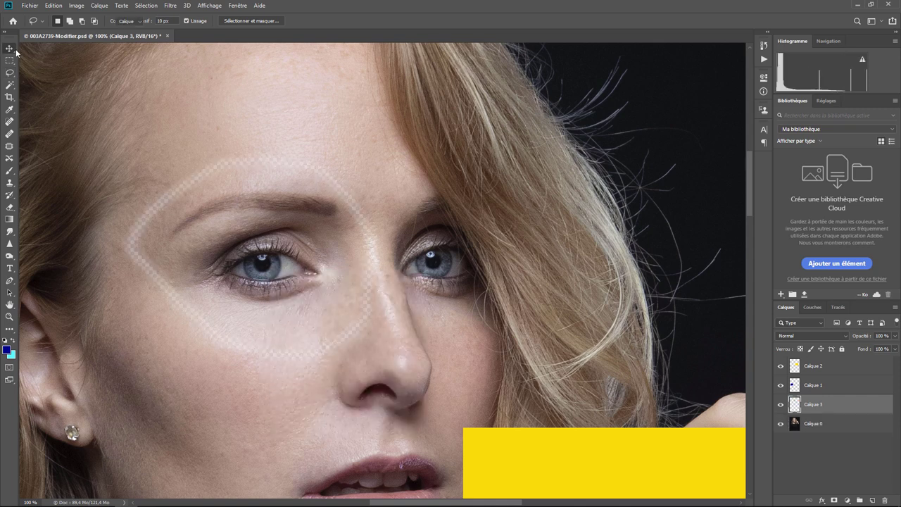
pyautogui.moveTo(267, 264)
pyautogui.mouseDown()
pyautogui.moveTo(605, 217)
pyautogui.moveTo(308, 320)
pyautogui.mouseUp()
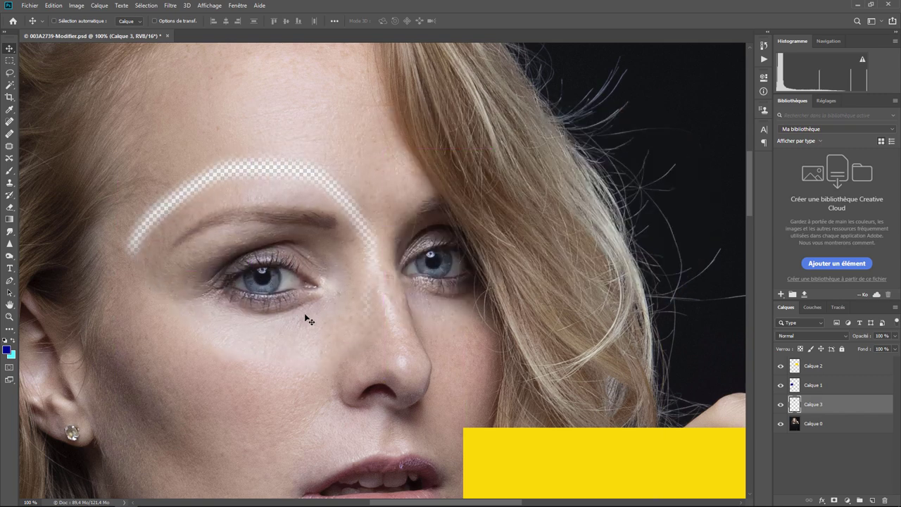
pyautogui.hotkey('shift', 'Up')
pyautogui.hotkey('shift', 'Up')
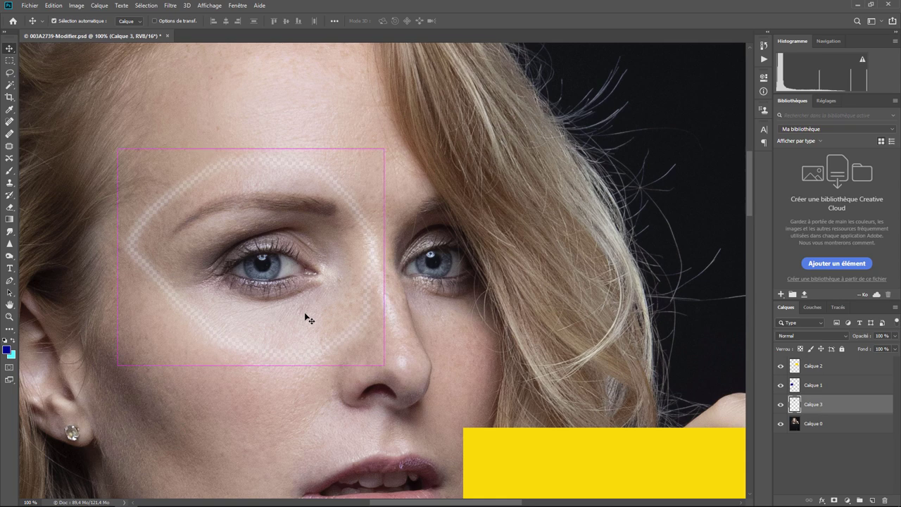
pyautogui.hotkey('ctrl', 'z')
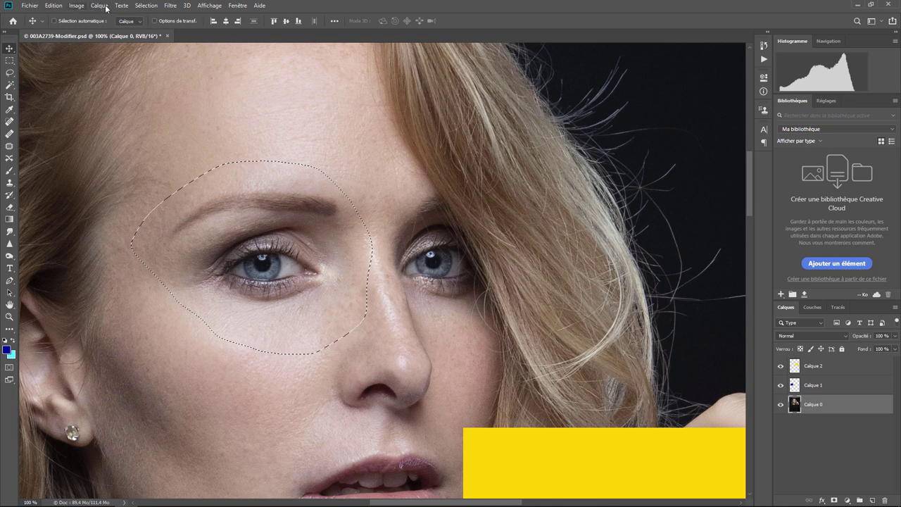
pyautogui.hotkey('ctrl', 'd')
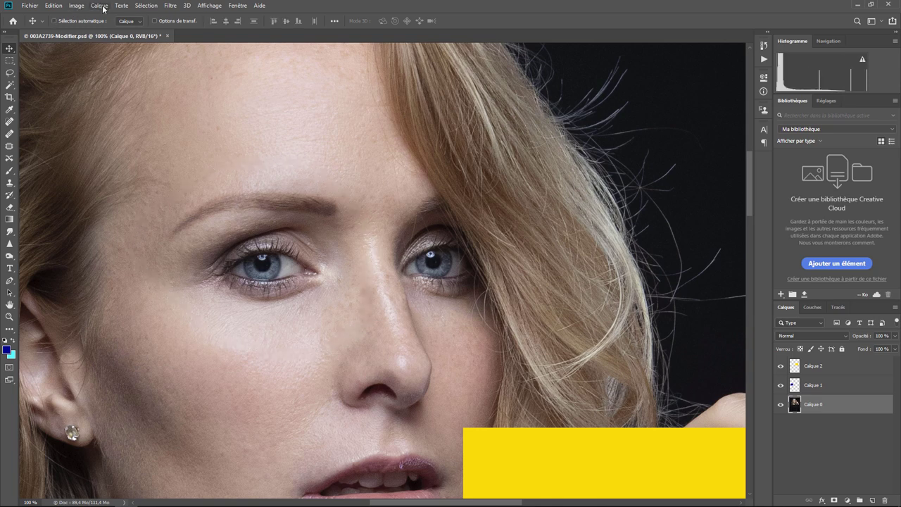
# - Browse the Calque menu, then make the yellow rectangle layer Calque 2 active
pyautogui.click(99, 6)
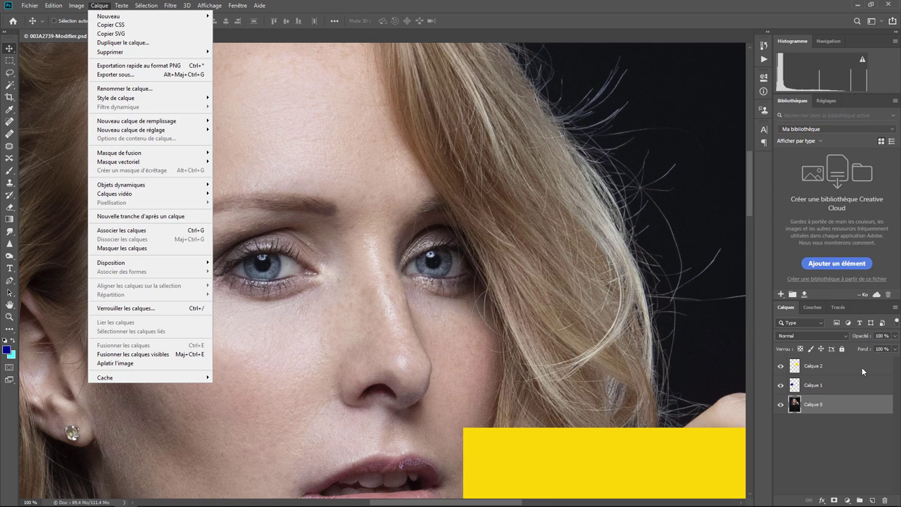
pyautogui.click(843, 366)
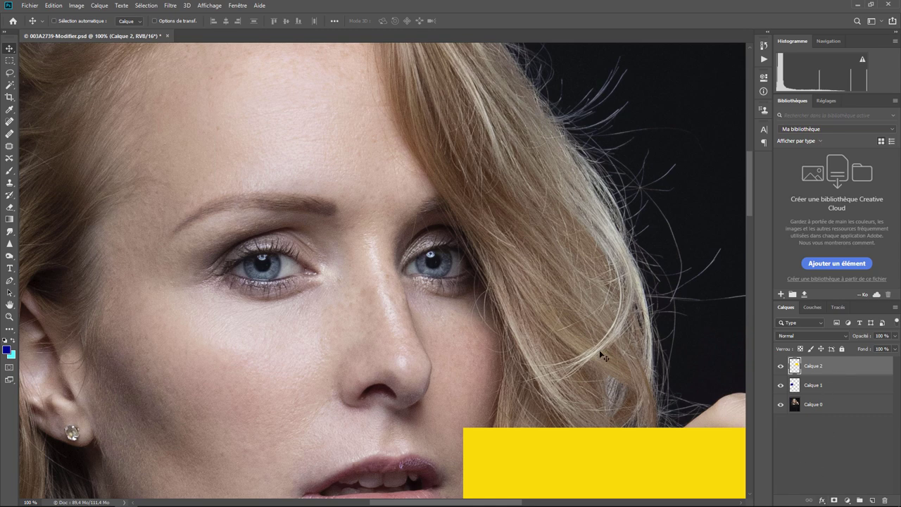
# - Add a layer mask to Calque 2 and brush a soft black oval over the hand
pyautogui.moveTo(603, 357); pyautogui.dragTo(387, 195)
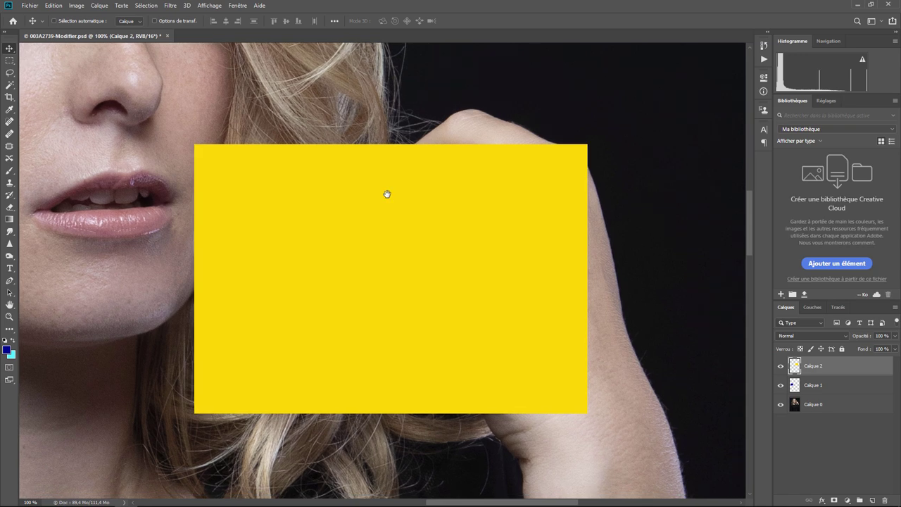
pyautogui.click(834, 501)
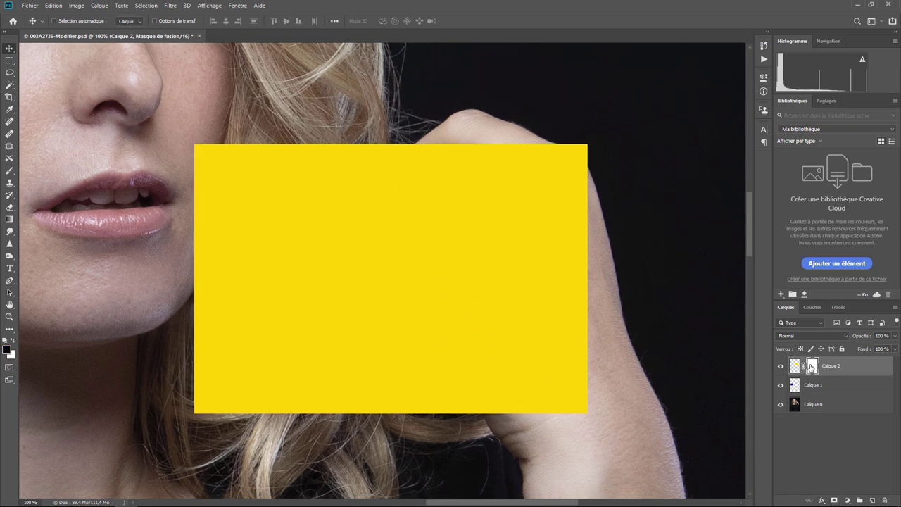
pyautogui.click(10, 172)
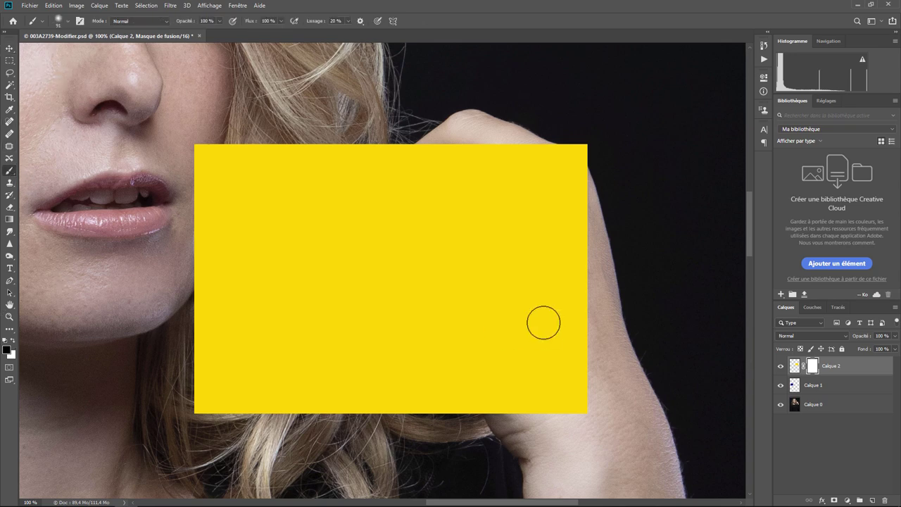
pyautogui.moveTo(363, 274)
pyautogui.mouseDown()
pyautogui.moveTo(370, 305)
pyautogui.moveTo(422, 298)
pyautogui.moveTo(334, 295)
pyautogui.moveTo(404, 296)
pyautogui.moveTo(316, 285)
pyautogui.moveTo(452, 303)
pyautogui.moveTo(439, 243)
pyautogui.moveTo(336, 249)
pyautogui.moveTo(298, 225)
pyautogui.moveTo(406, 211)
pyautogui.moveTo(330, 289)
pyautogui.moveTo(377, 325)
pyautogui.mouseUp()
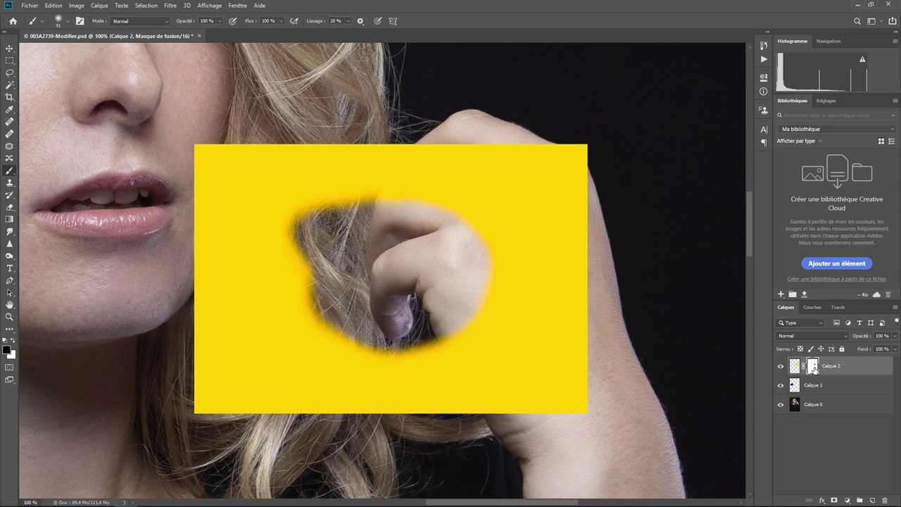
pyautogui.rightClick(814, 369)
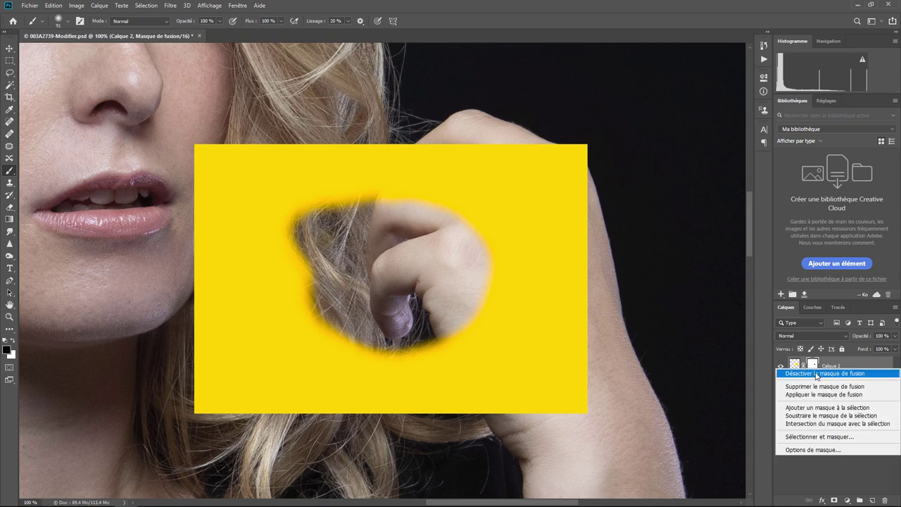
pyautogui.click(815, 374)
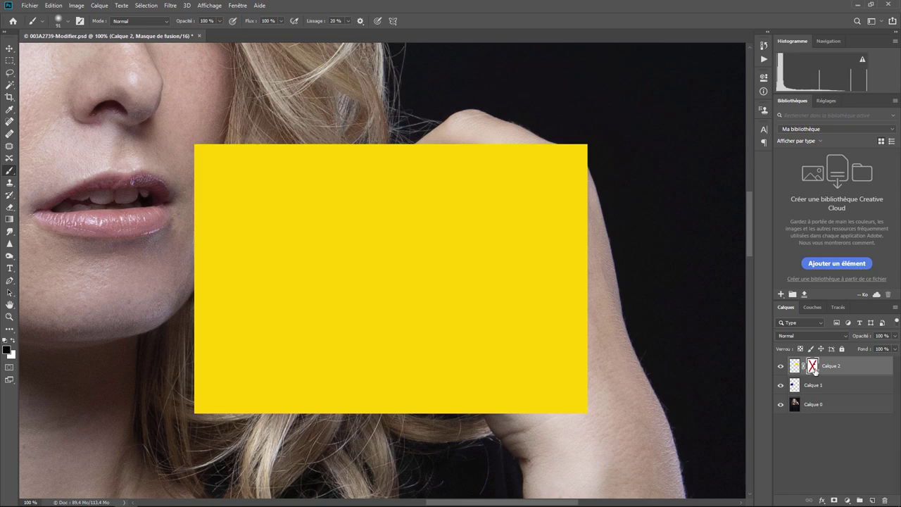
pyautogui.rightClick(814, 371)
pyautogui.click(820, 374)
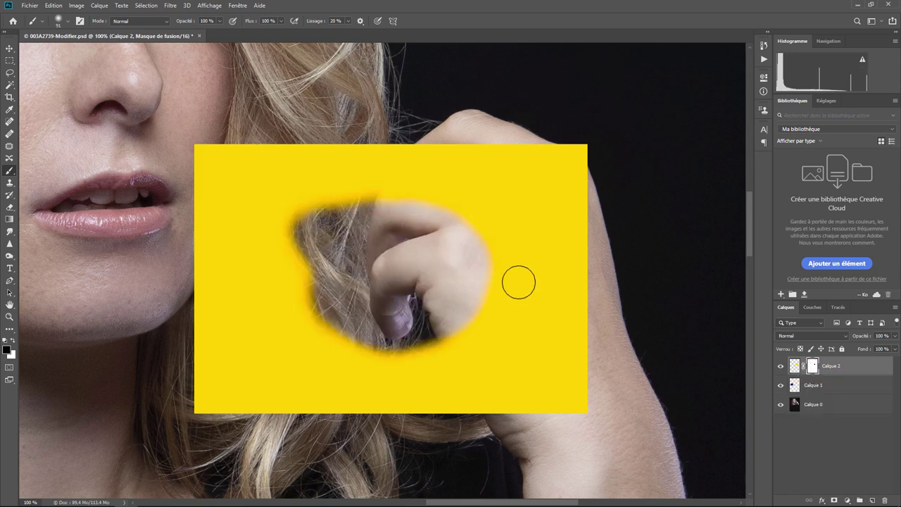
pyautogui.rightClick(815, 374)
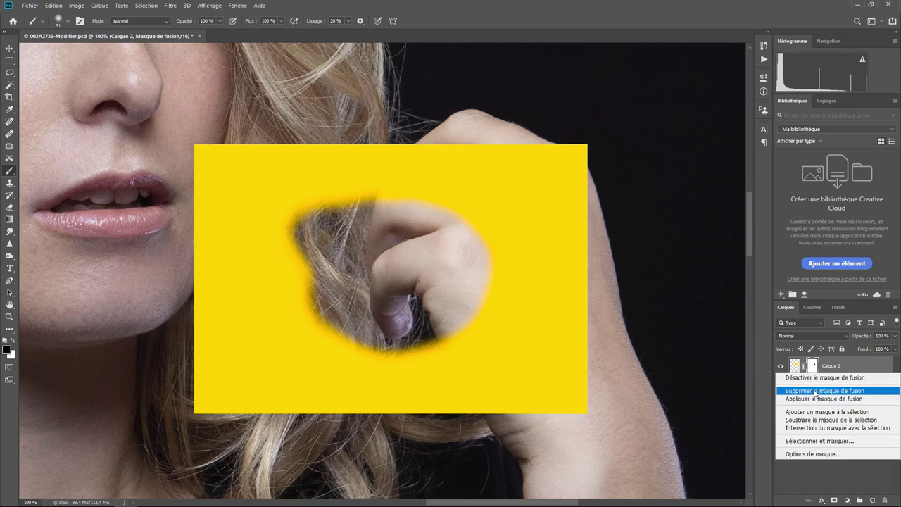
pyautogui.click(814, 392)
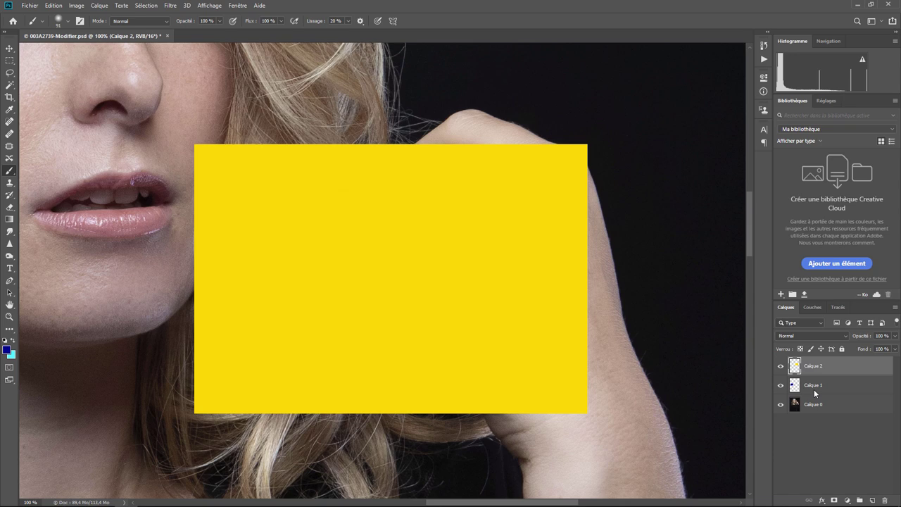
pyautogui.hotkey('ctrl', 'z')
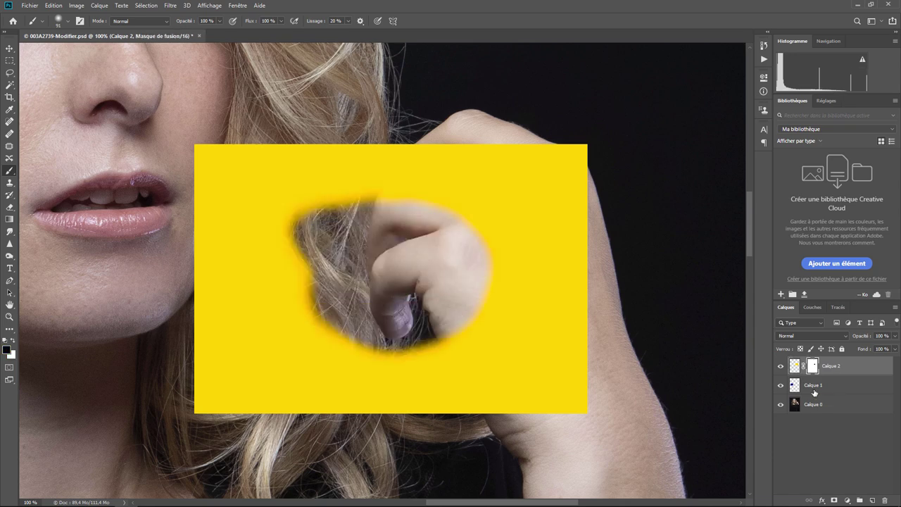
pyautogui.rightClick(813, 366)
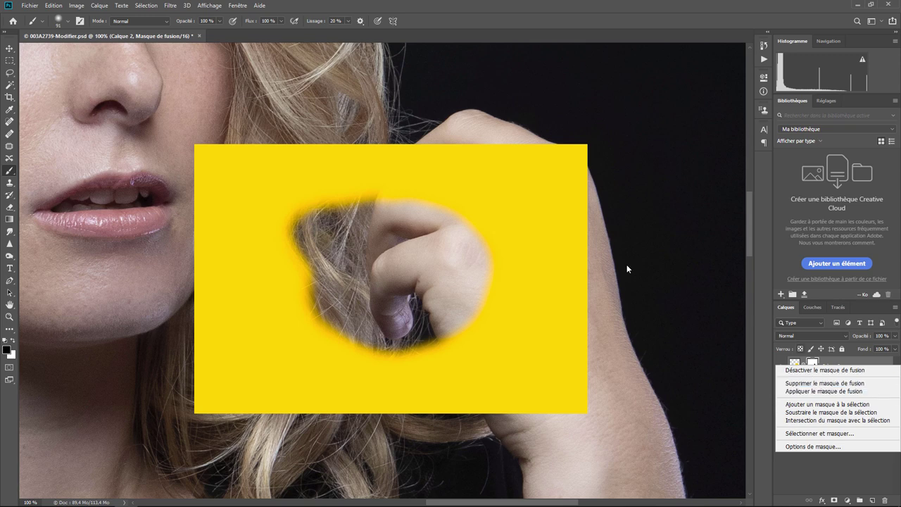
pyautogui.click(516, 299)
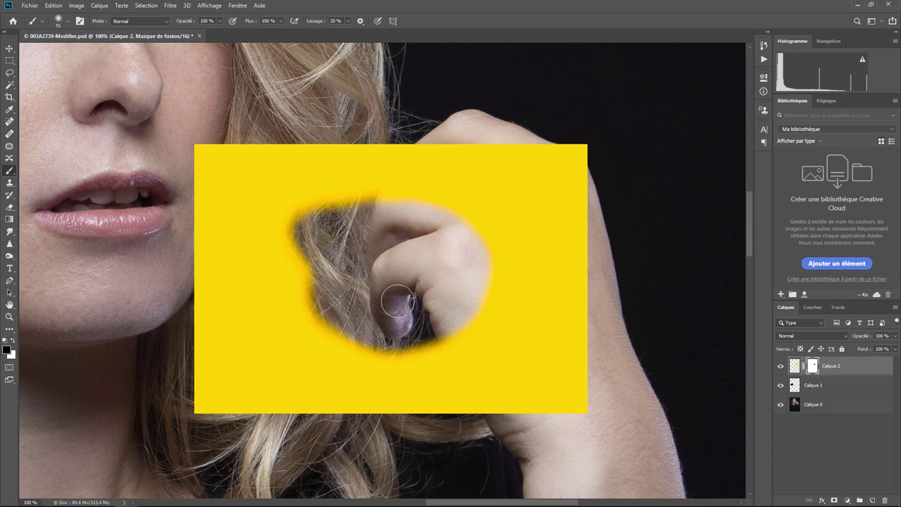
pyautogui.rightClick(814, 367)
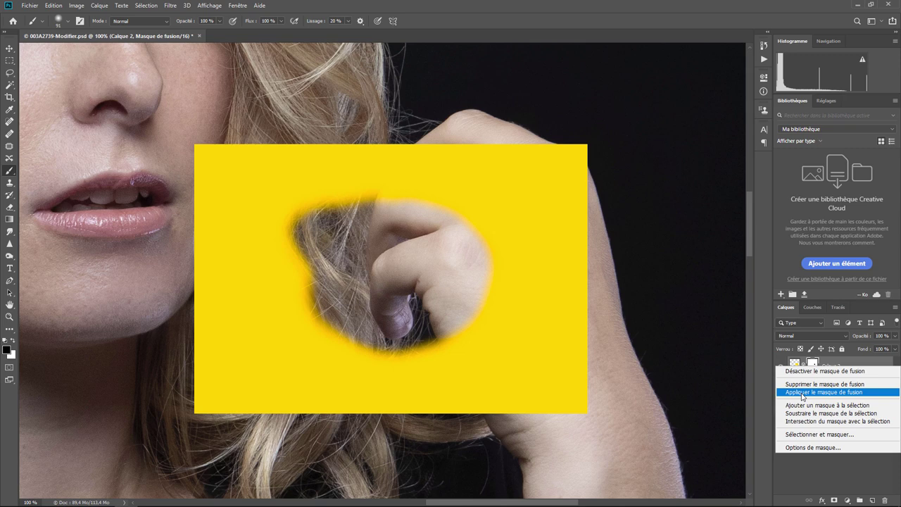
pyautogui.click(802, 392)
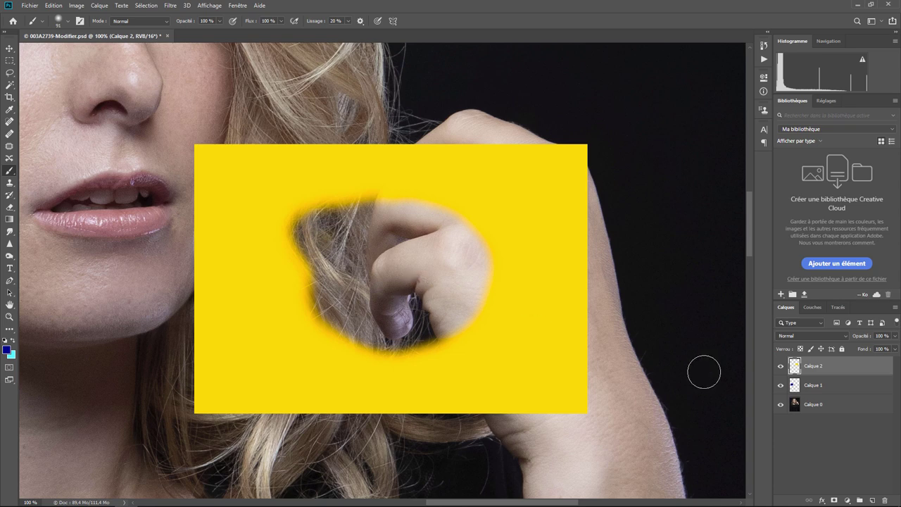
pyautogui.hotkey('ctrl', 'm')
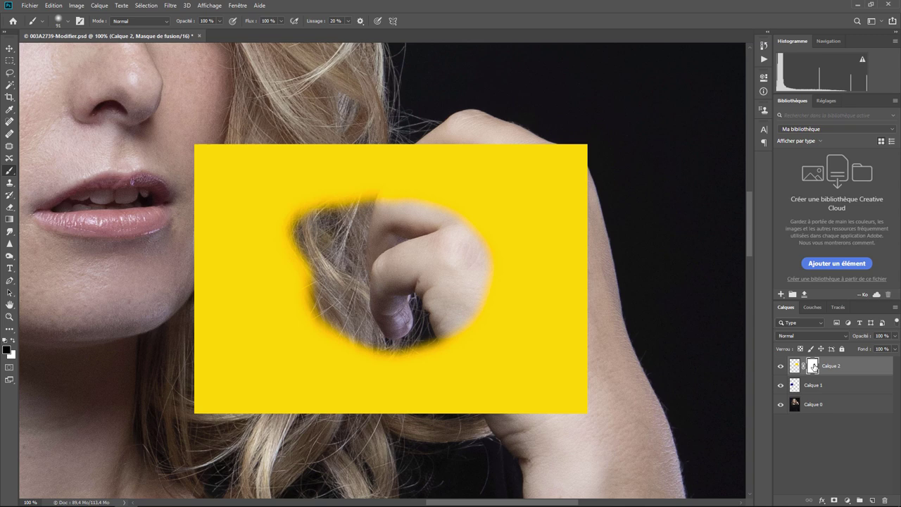
pyautogui.rightClick(814, 366)
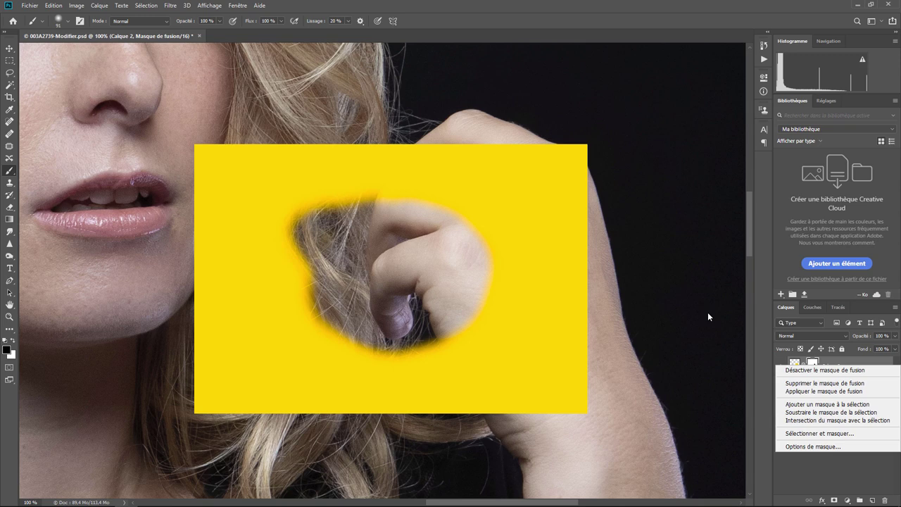
# - Dismiss the mask options and zoom out twice to see the whole portrait
pyautogui.press('Escape')
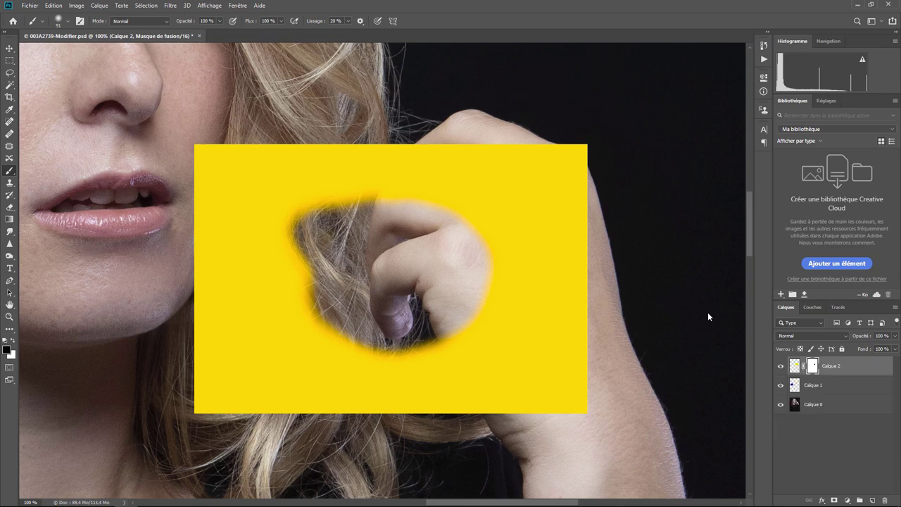
pyautogui.hotkey('ctrl', '-')
pyautogui.hotkey('ctrl', '-')
pyautogui.hotkey('ctrl', '-')
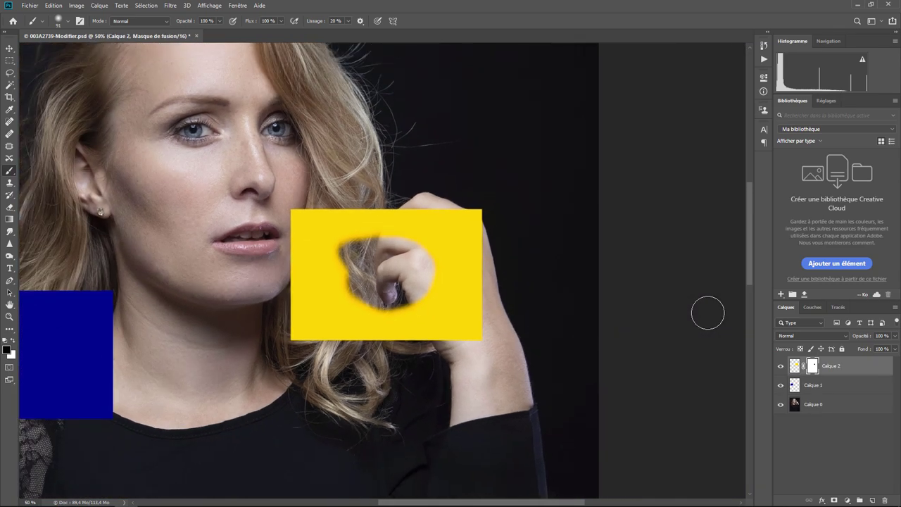
pyautogui.hotkey('ctrl', '-')
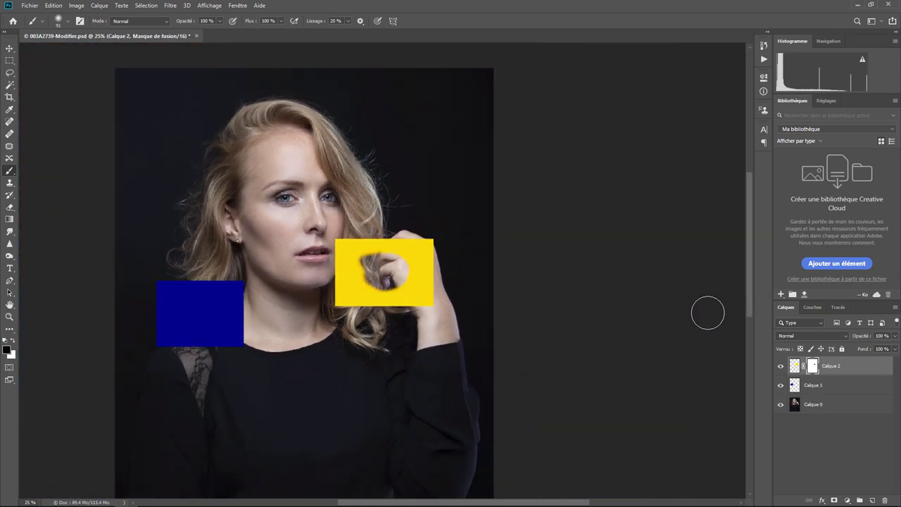